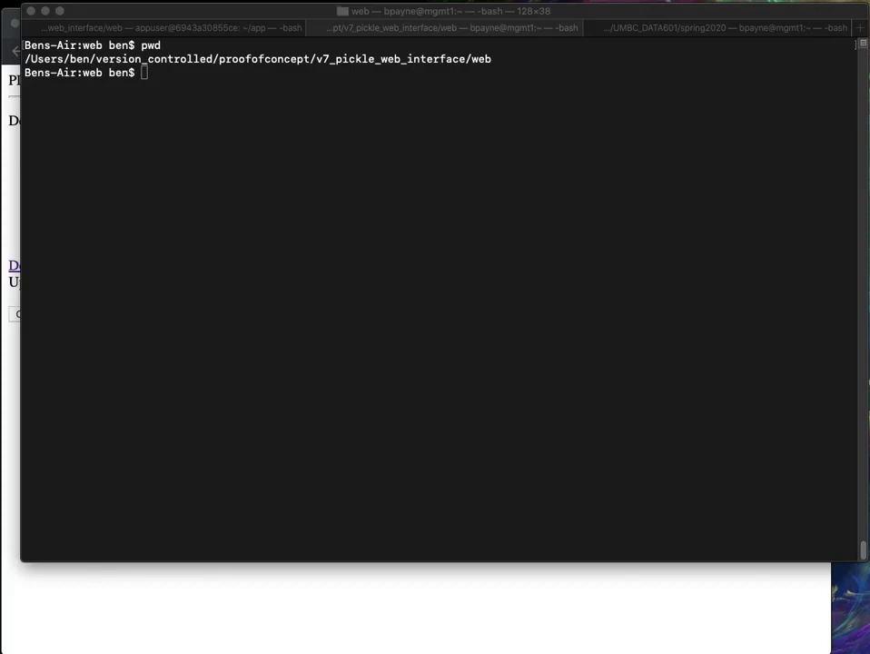
In the v7_pickle_web_interface folder, list all files with ls -hal.
click(420, 452)
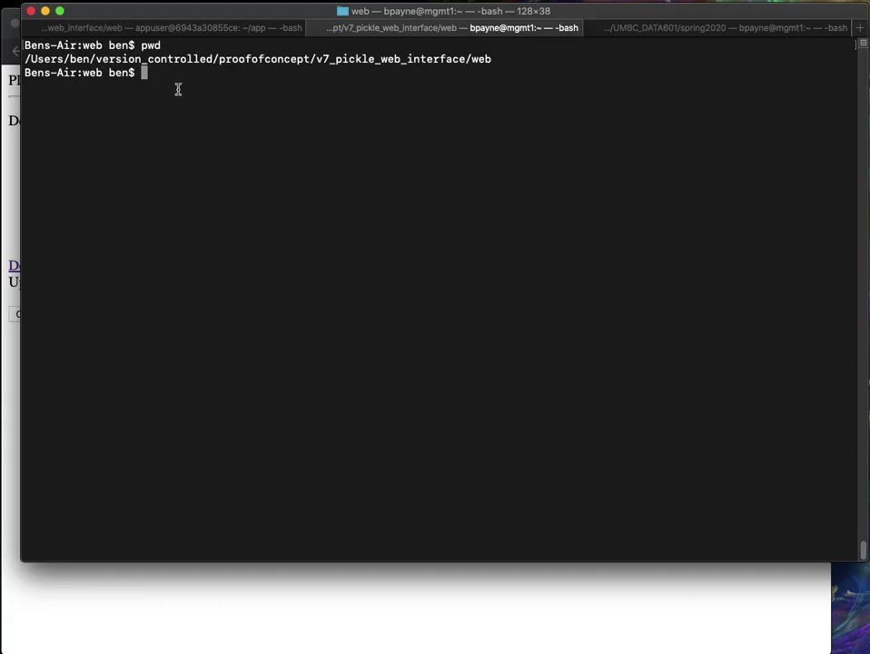
double_click(347, 58)
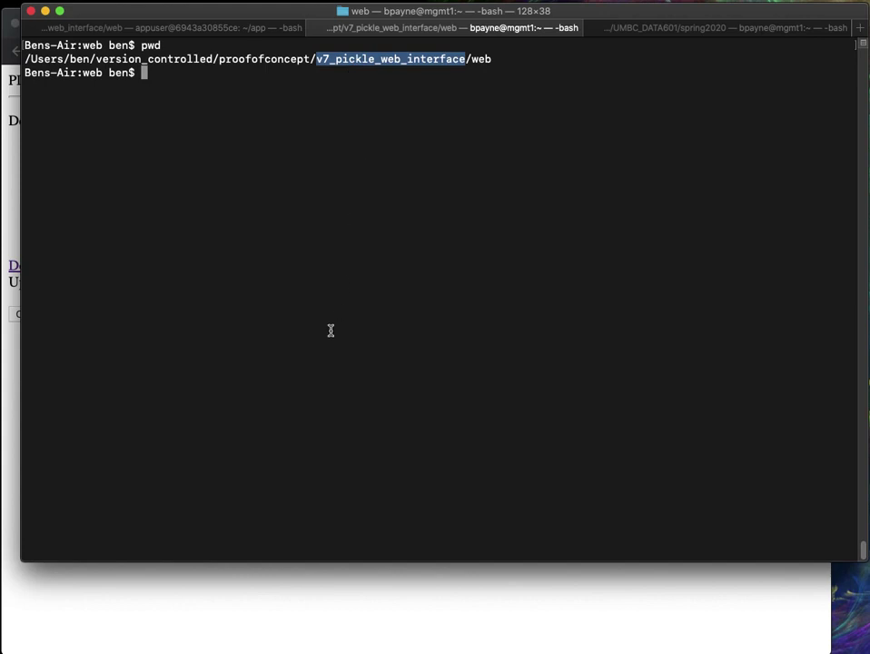
text(ls -hal)
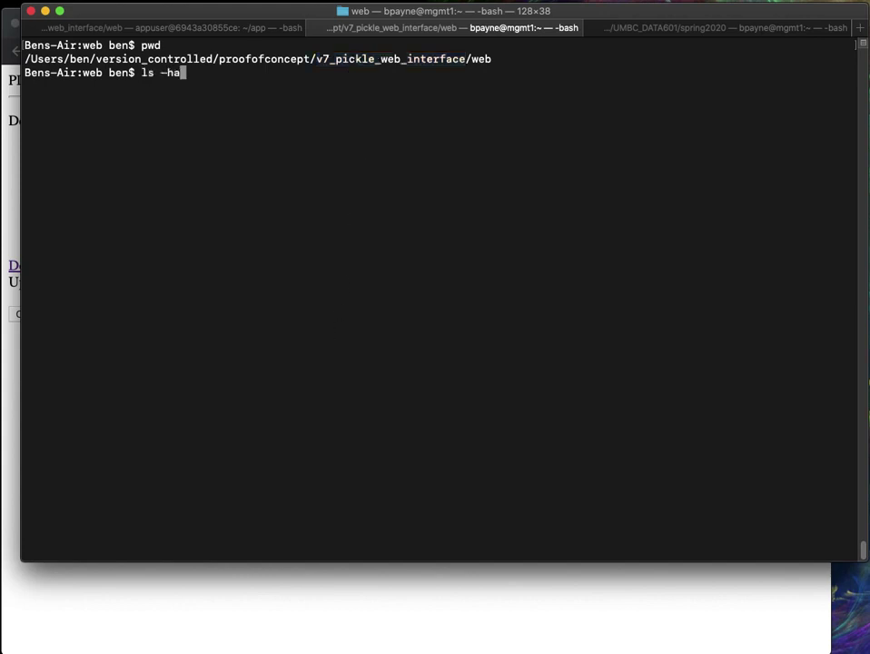
key(Return)
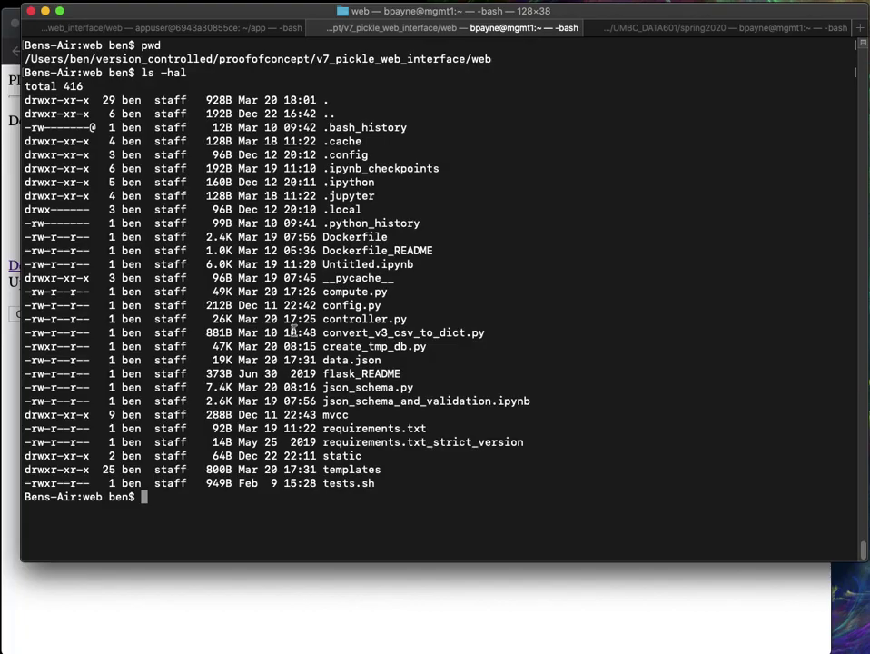
Point out Dockerfile, compute.py, controller.py and the templates folder in the listing.
double_click(338, 236)
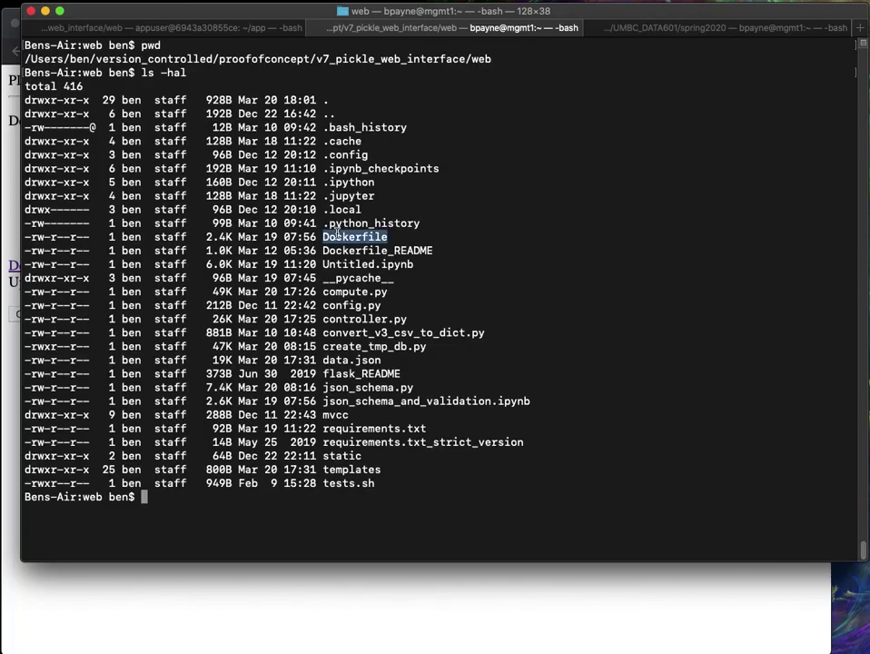
double_click(338, 293)
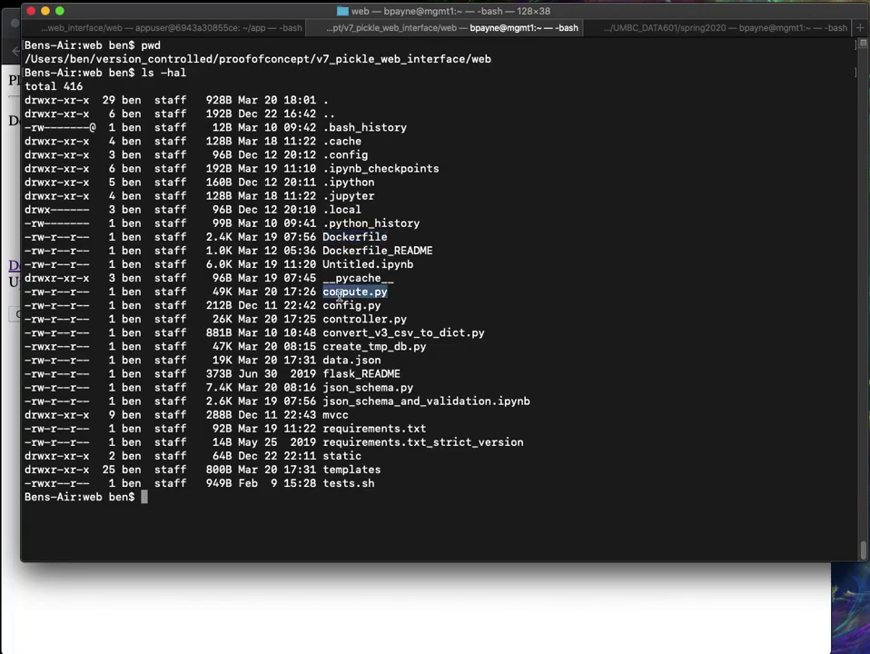
double_click(338, 320)
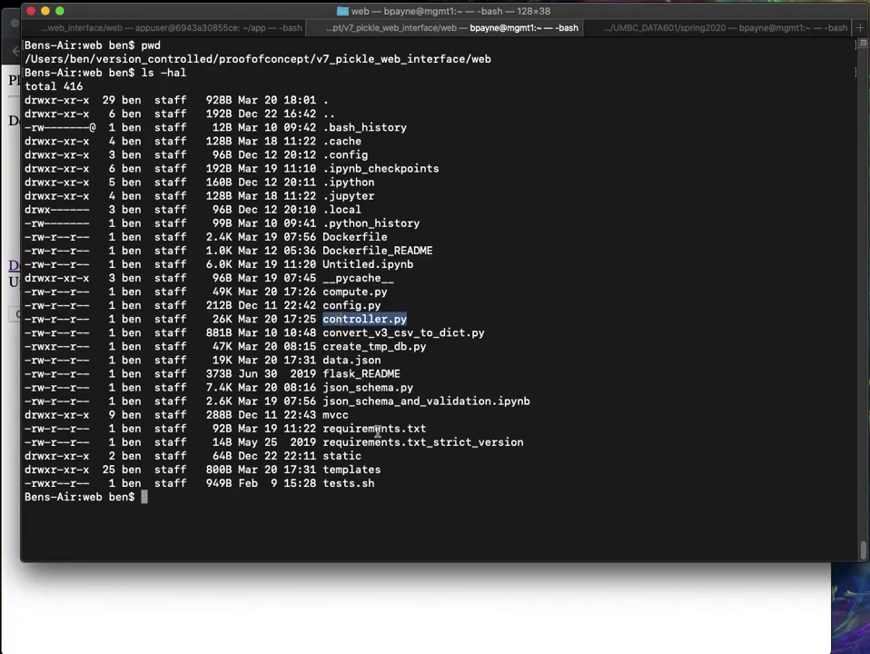
double_click(353, 469)
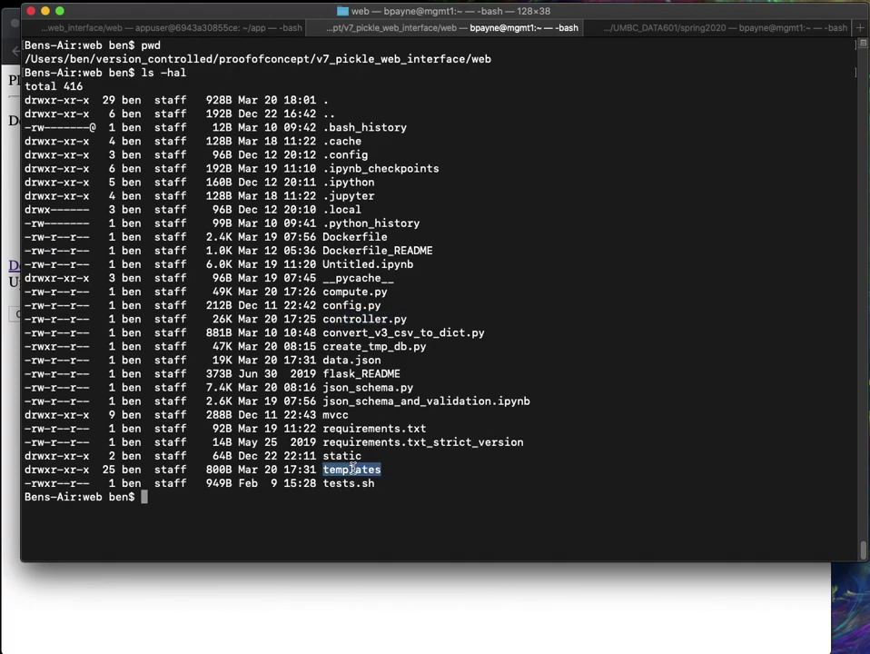
Recall the create_tmp_db.py rebuild and docker run command in the appuser session, then return to bpayne.
click(253, 33)
key(Up)
key(Up)
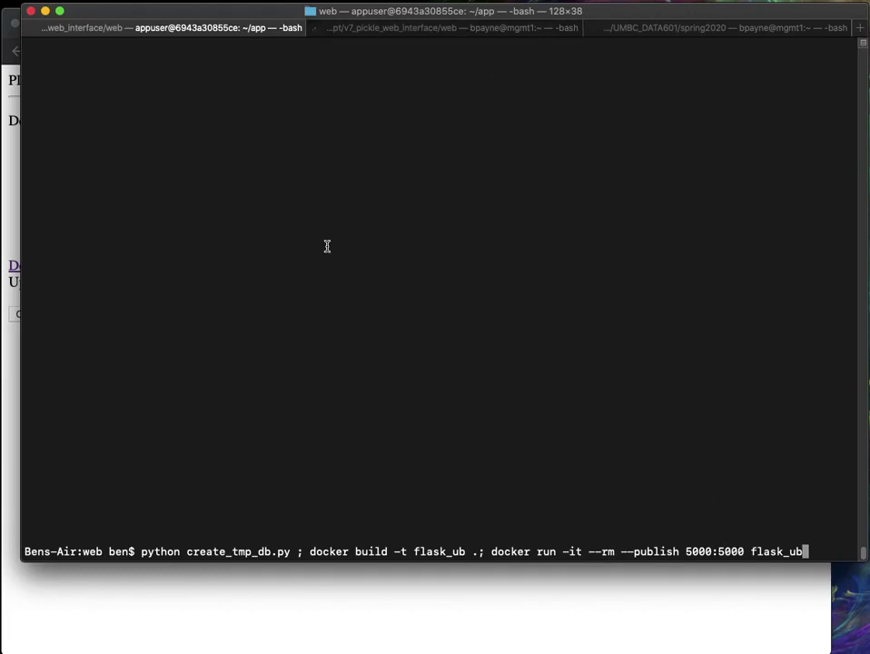
double_click(236, 552)
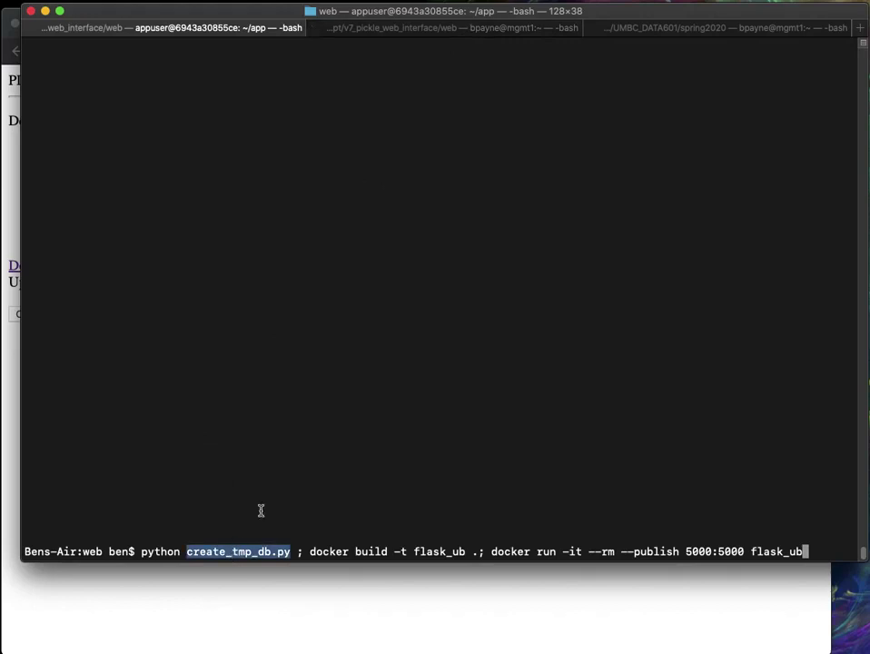
click(397, 36)
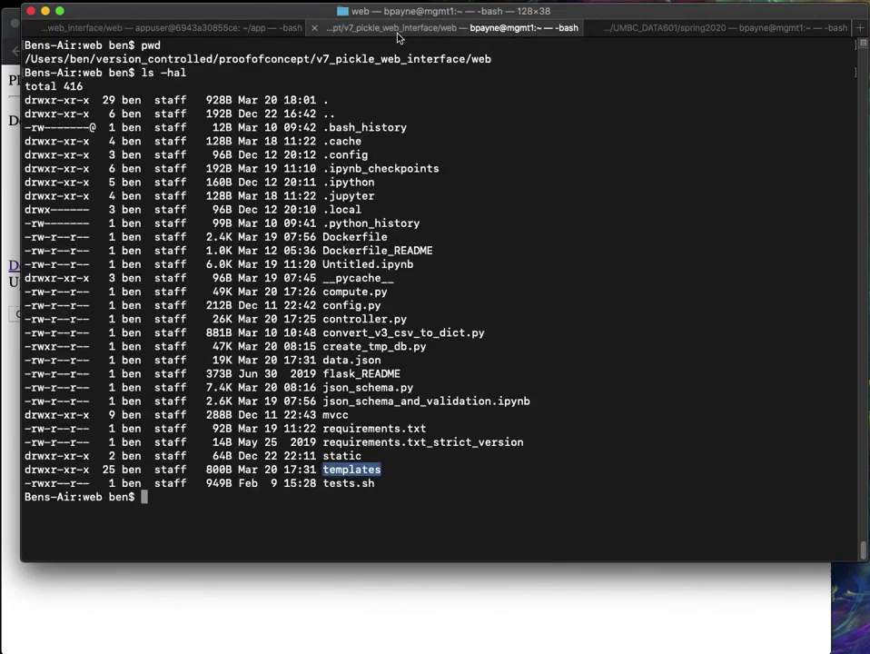
Open create_tmp_db.py in vim and scroll down to the code that writes data.json.
text(v)
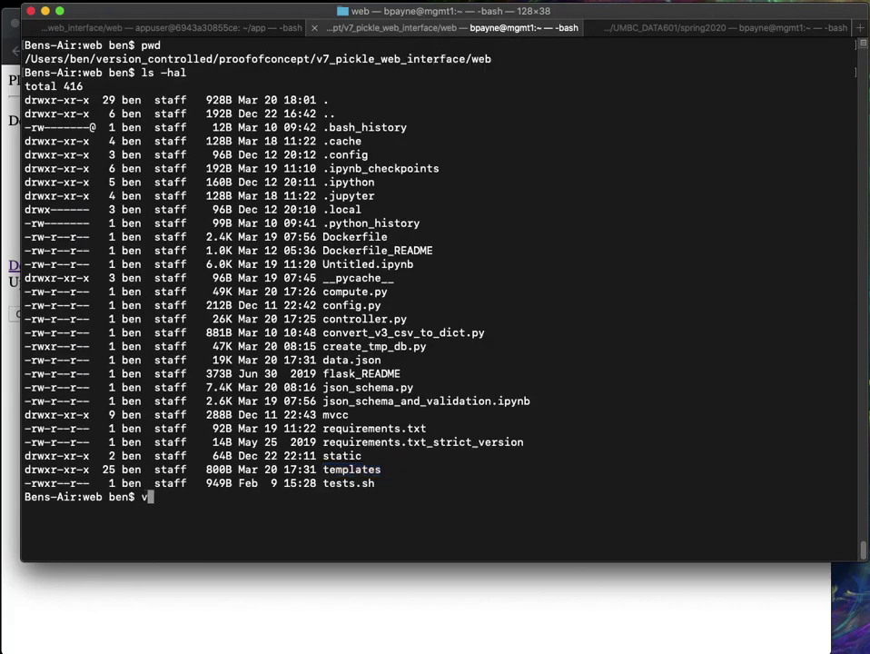
text(i cre)
key(Tab)
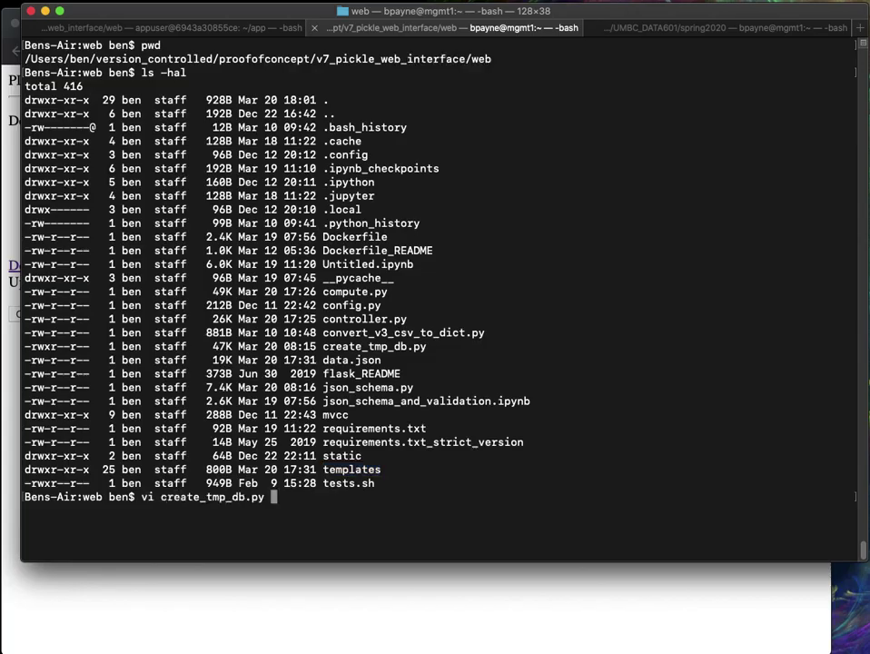
key(Return)
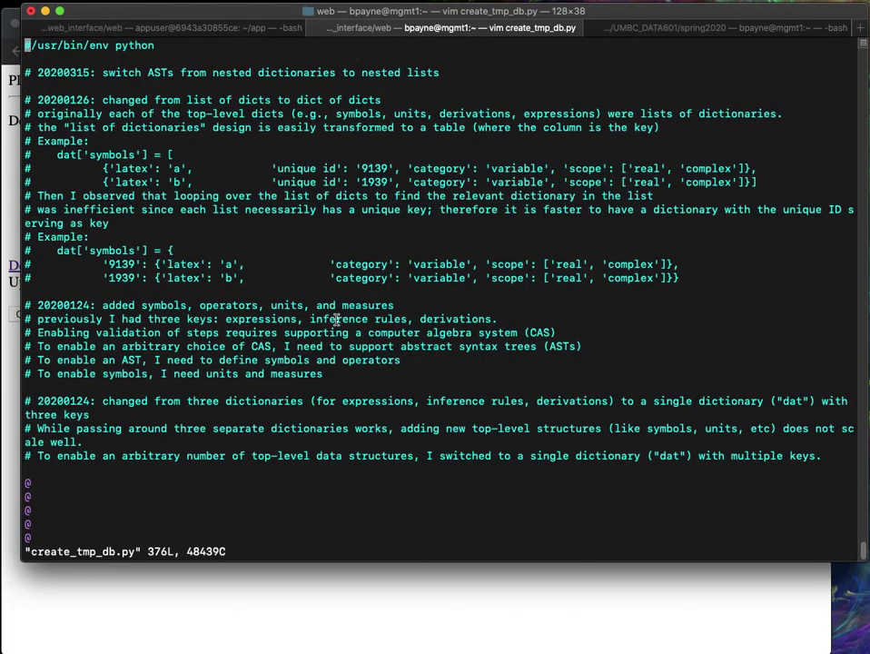
scroll(336, 319, down, 15)
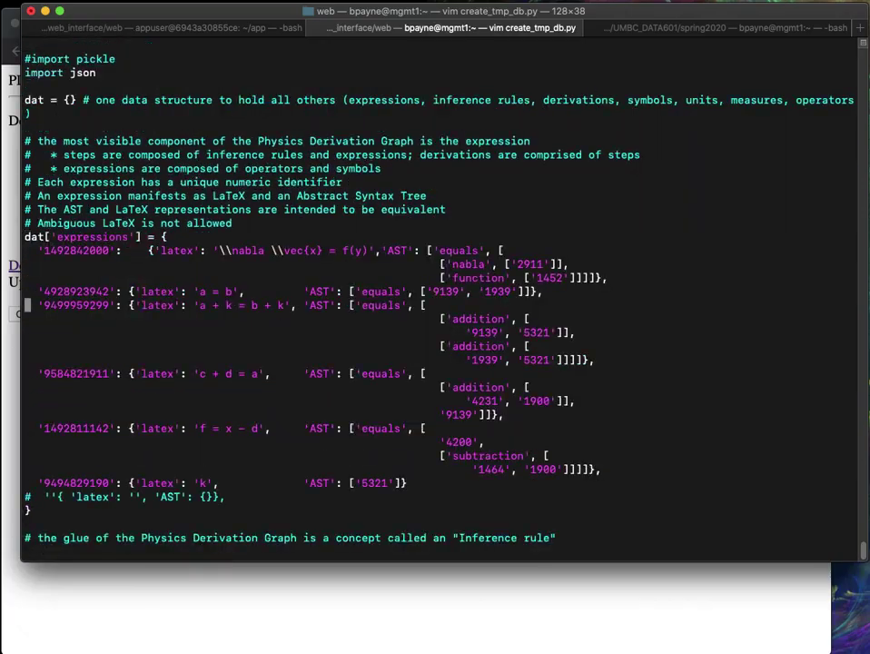
key(Down)
key(Down)
key(Down)
key(Down)
key(Down)
key(Down)
key(Down)
key(Down)
key(Down)
key(Down)
key(Down)
key(Down)
scroll(381, 379, down, 20)
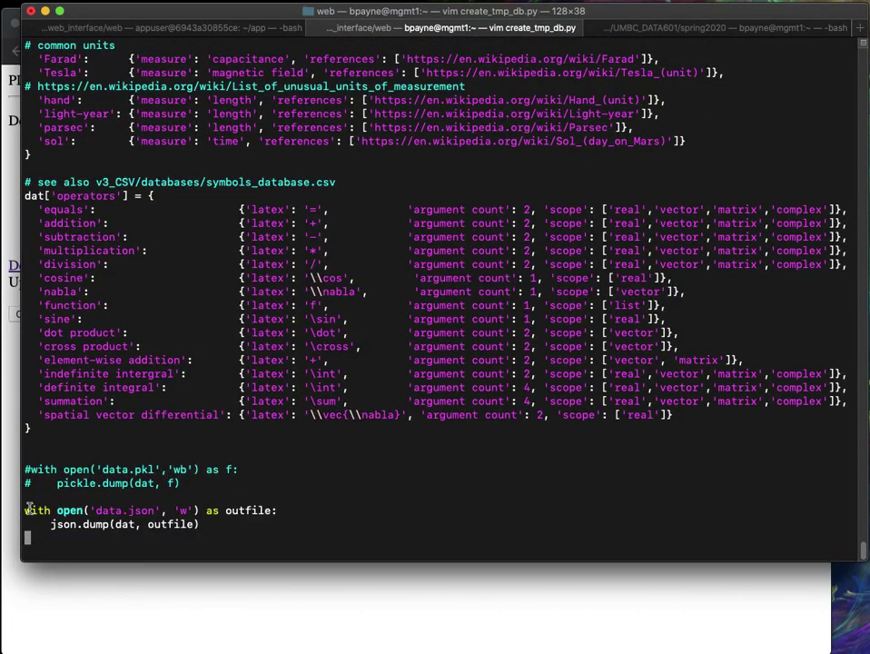
drag(80, 510, 172, 510)
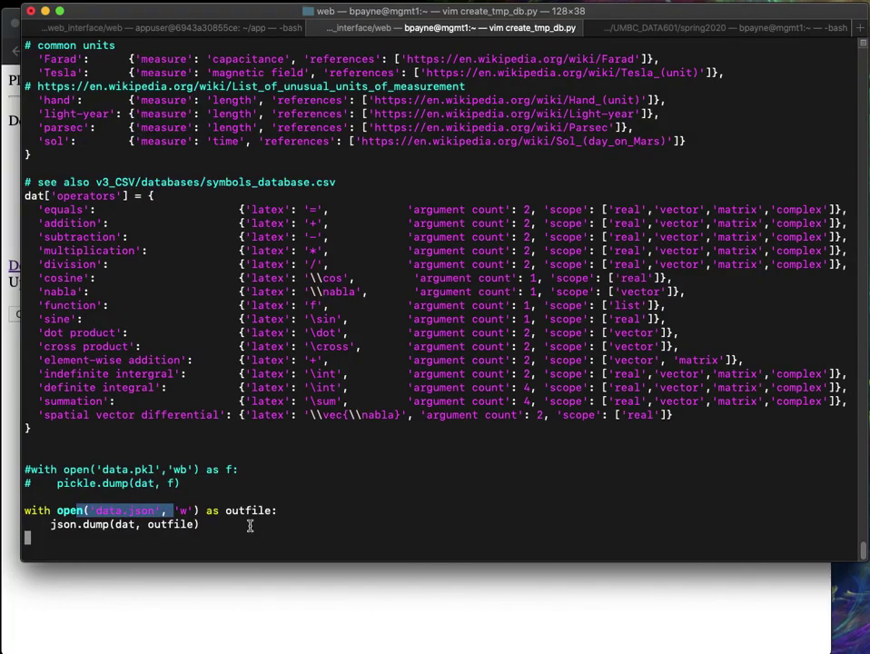
Scroll through the expressions, inference rules, symbols, units and operators, then quit vim unchanged with :q.
scroll(250, 525, up, 15)
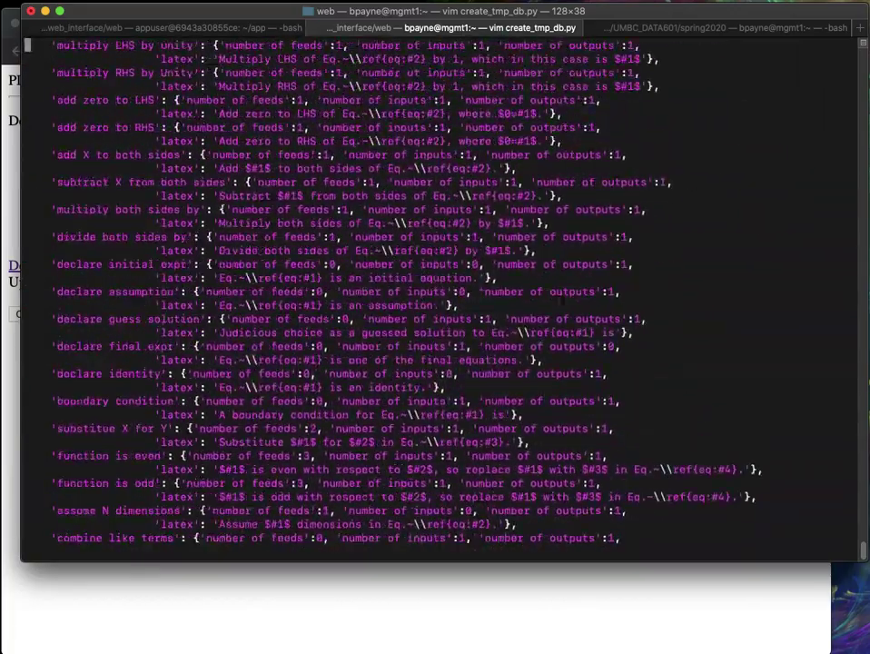
scroll(250, 525, up, 15)
scroll(250, 525, down, 5)
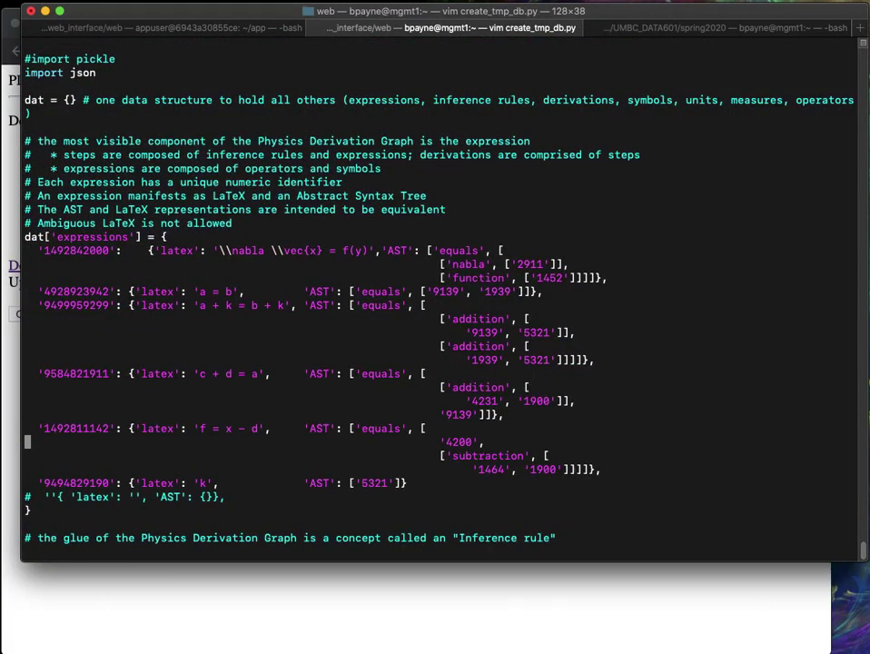
scroll(436, 299, down, 4)
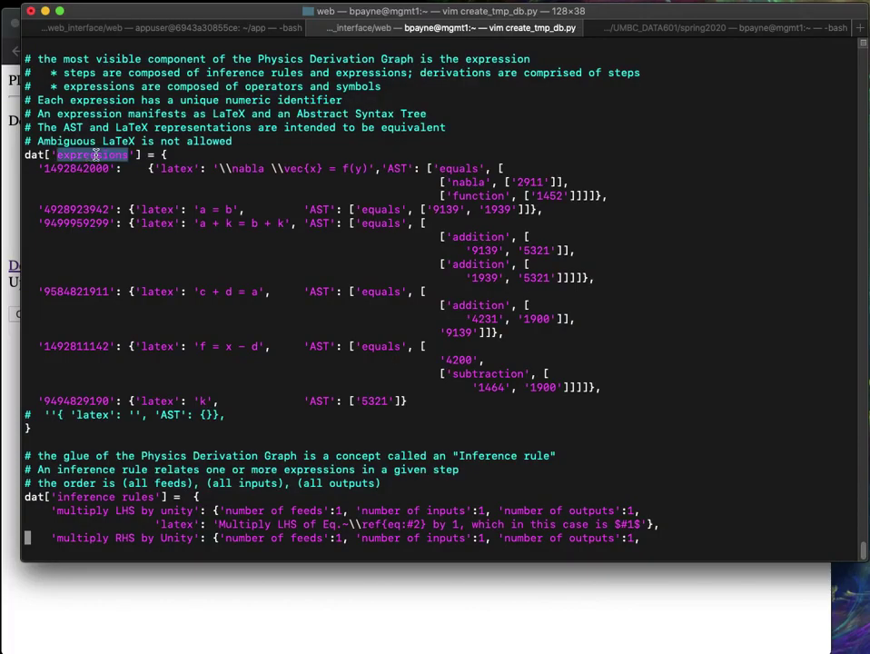
scroll(89, 156, down, 6)
scroll(108, 229, down, 20)
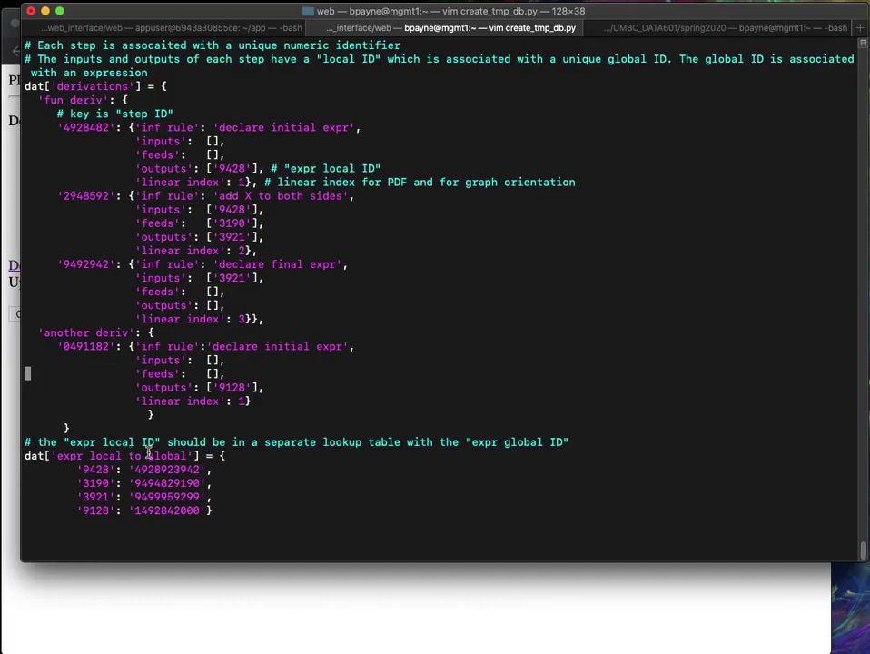
scroll(128, 449, down, 8)
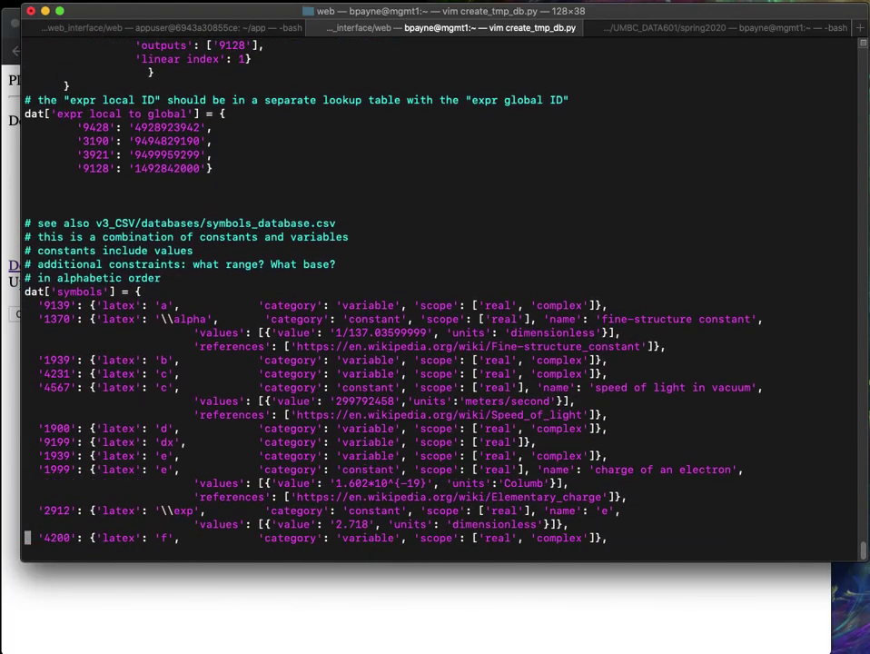
scroll(436, 291, down, 20)
scroll(436, 291, down, 10)
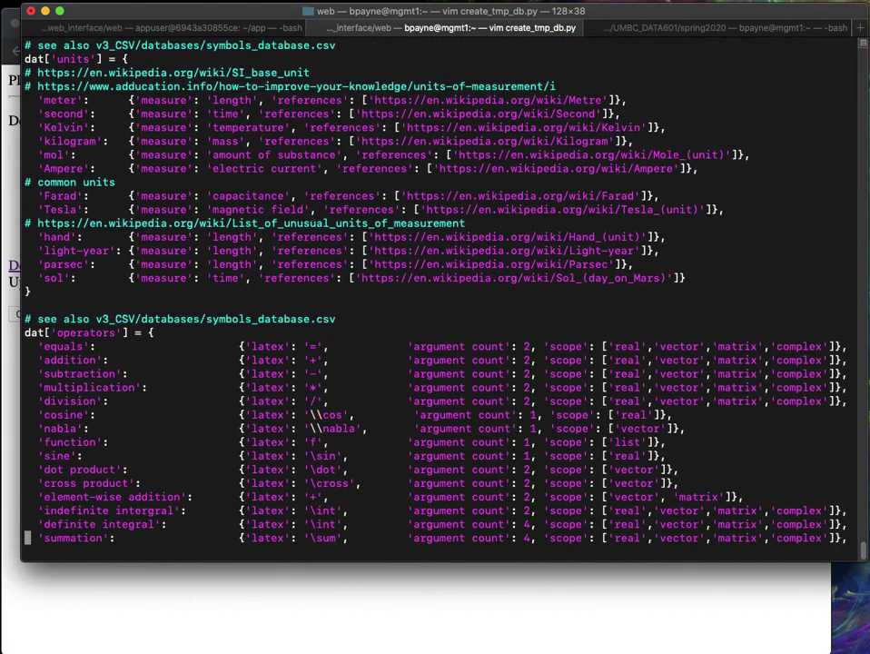
scroll(436, 291, down, 3)
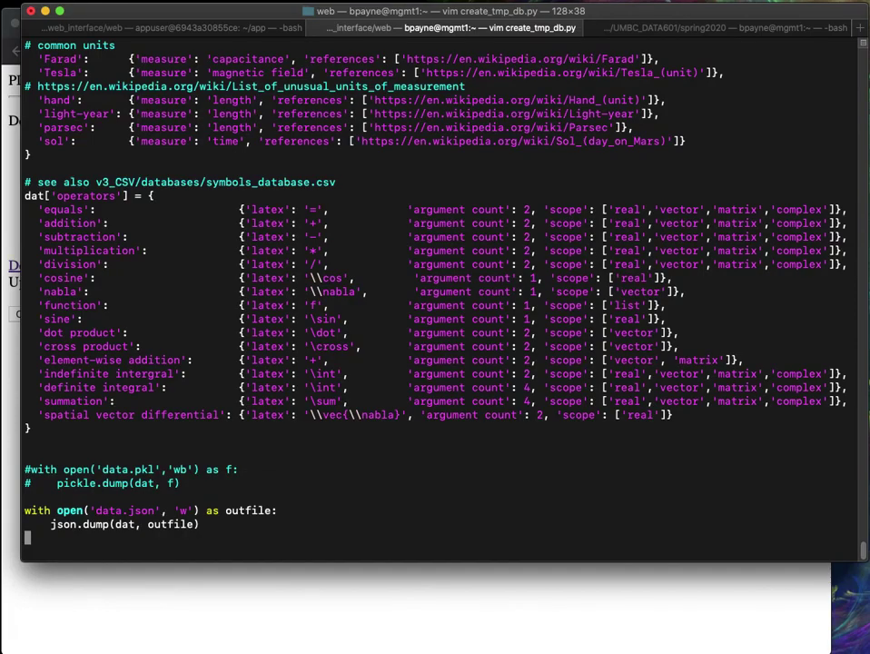
text(:q)
key(Return)
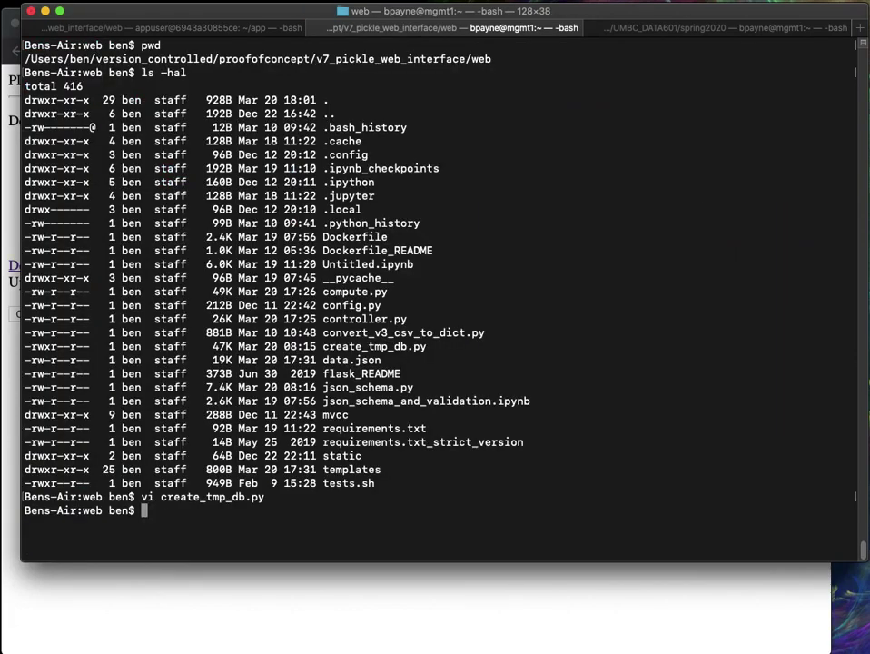
Run python create_tmp_db.py, docker build and docker run in the appuser session to serve flask_ub on port 5000.
click(171, 28)
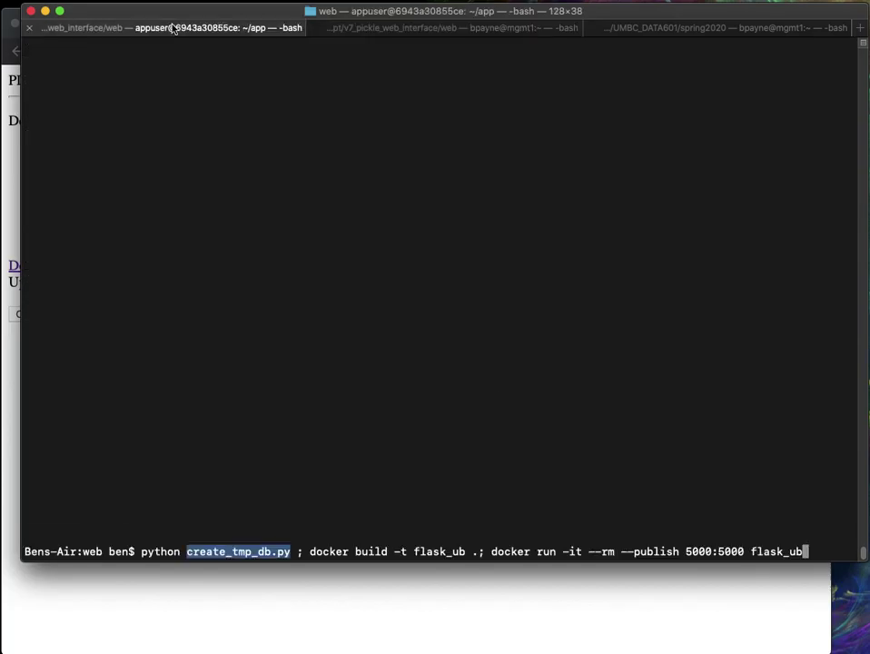
key(Return)
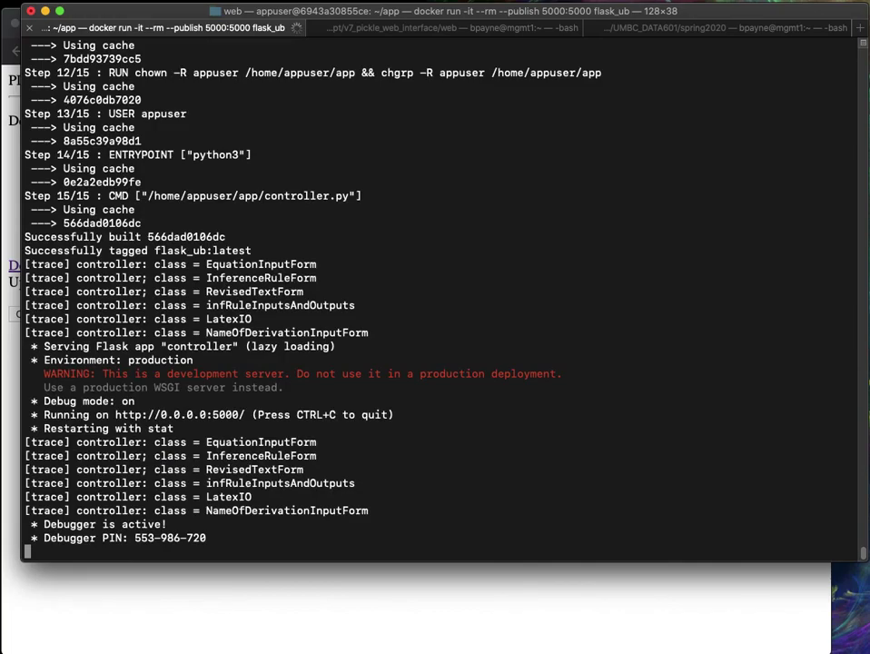
triple_click(200, 414)
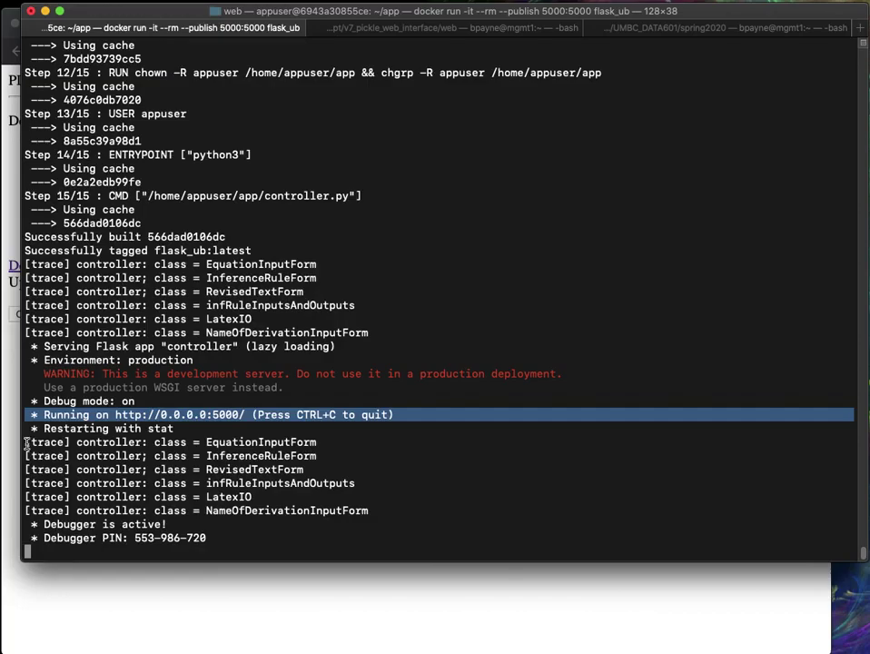
drag(25, 265, 636, 319)
click(357, 336)
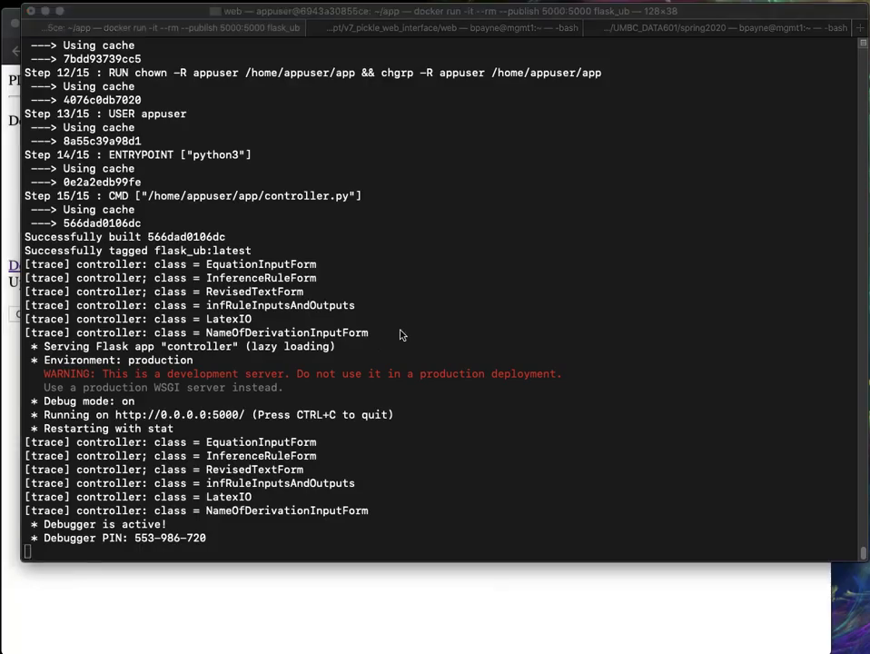
click(278, 596)
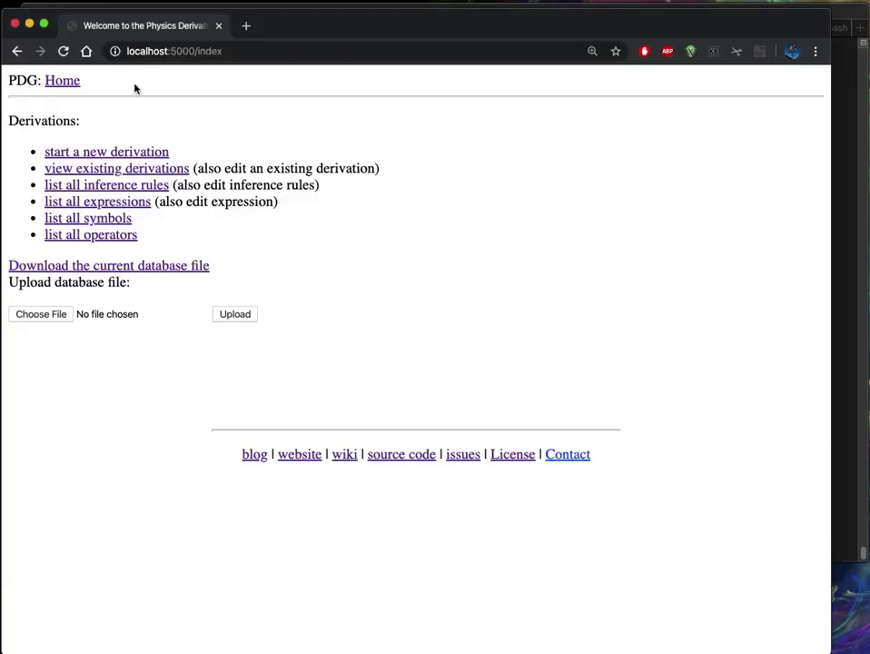
From the home page, start the database file download, cancel the Save As dialog, and view the operators list.
click(65, 84)
click(169, 270)
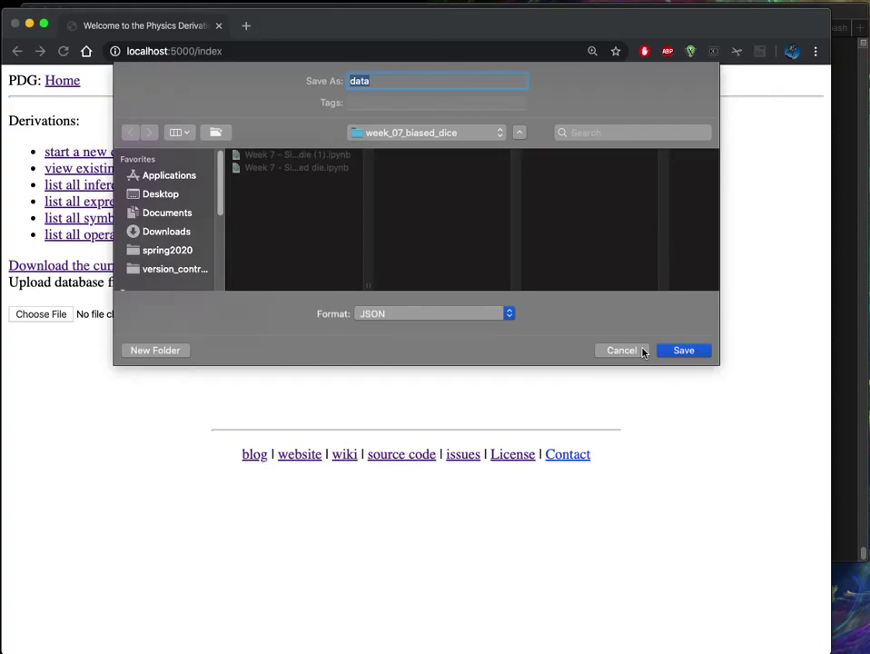
click(614, 354)
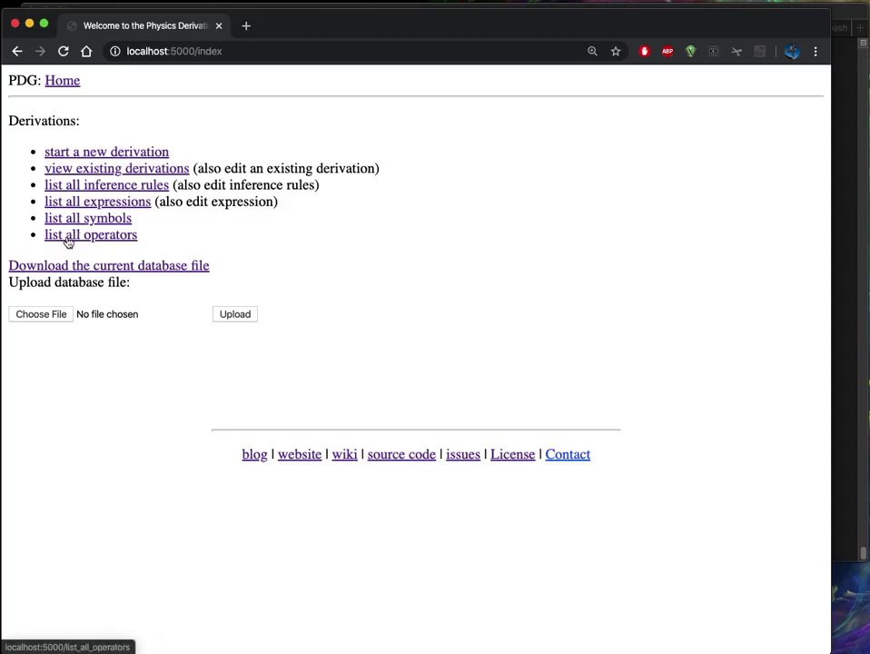
click(67, 239)
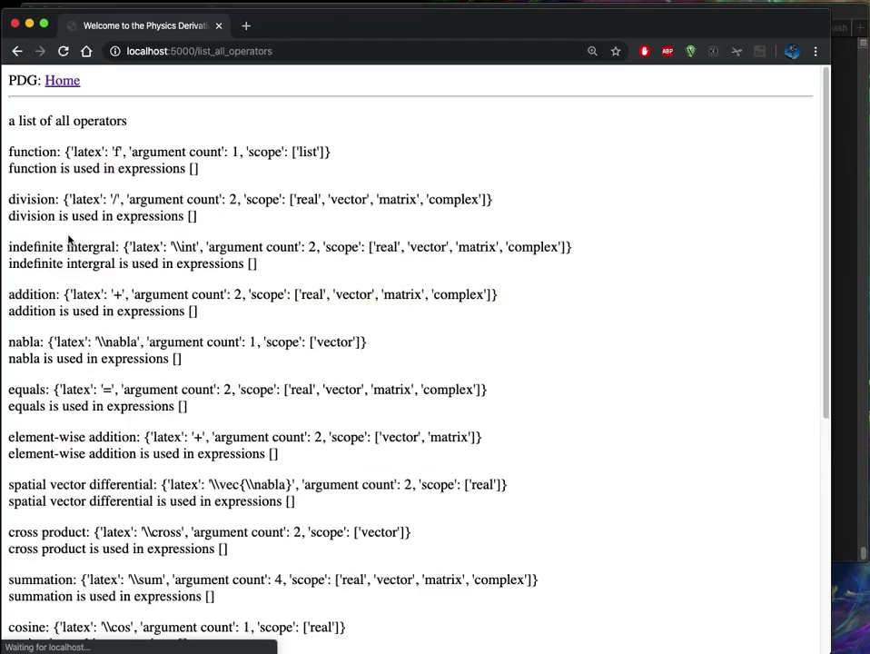
Scroll the operators list, then open the symbols list and highlight symbols 2911 and 2467.
scroll(276, 217, down, 1)
scroll(276, 216, up, 1)
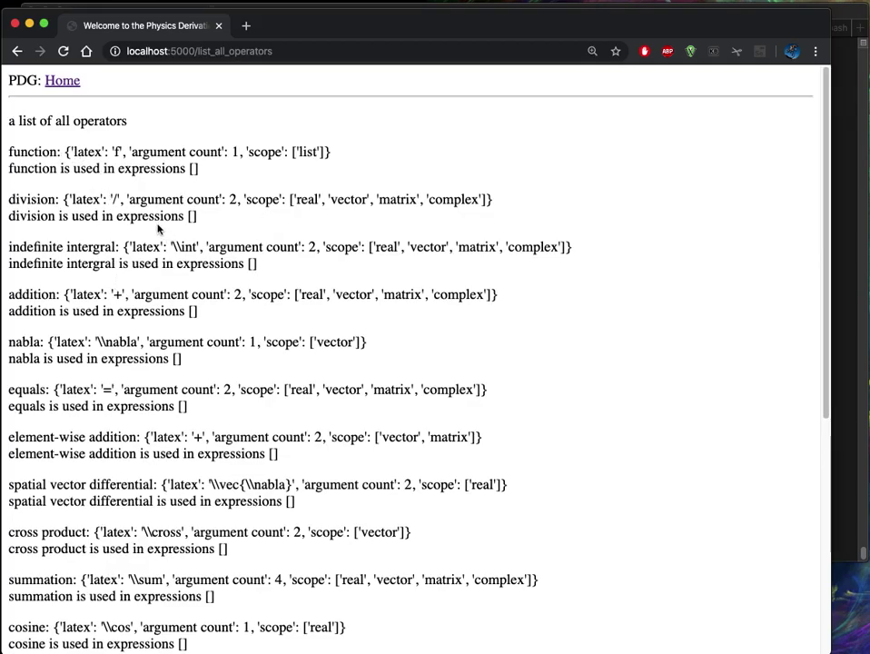
click(62, 87)
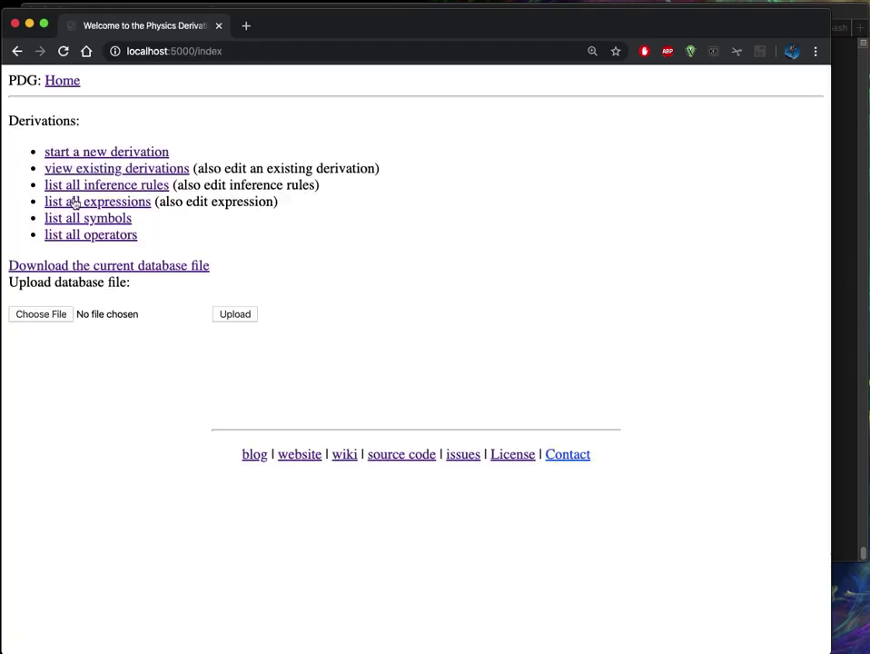
click(77, 220)
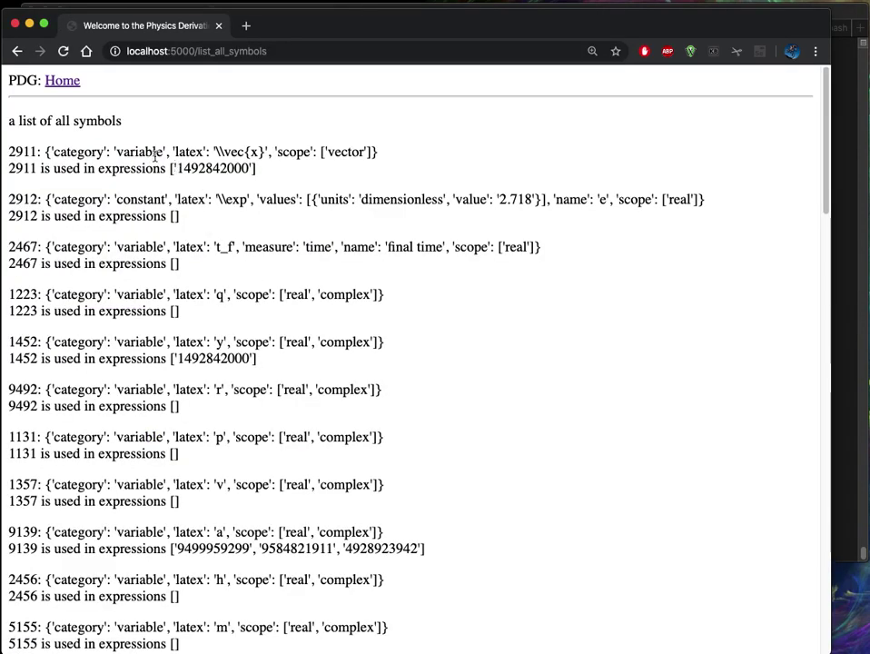
double_click(228, 151)
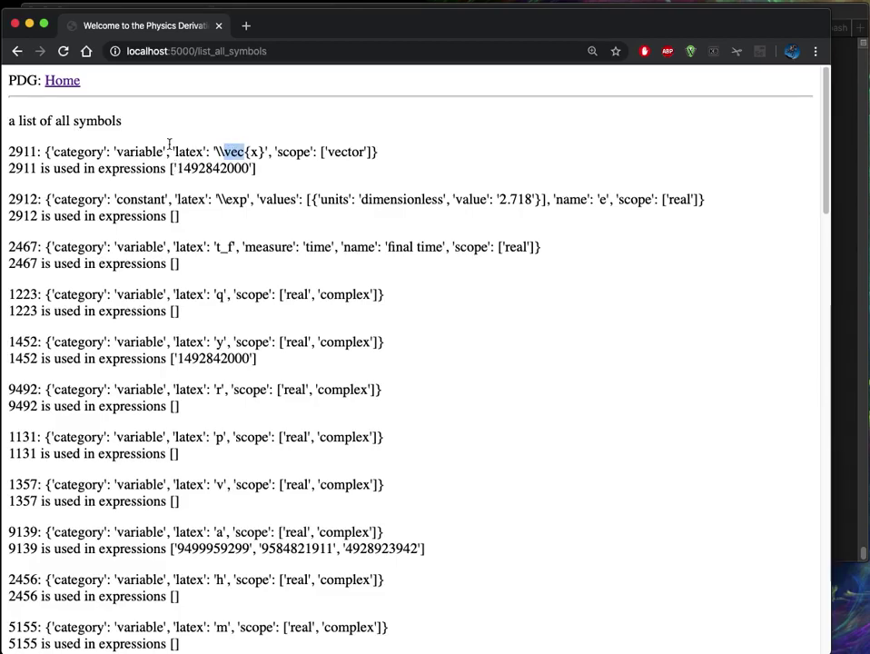
double_click(11, 151)
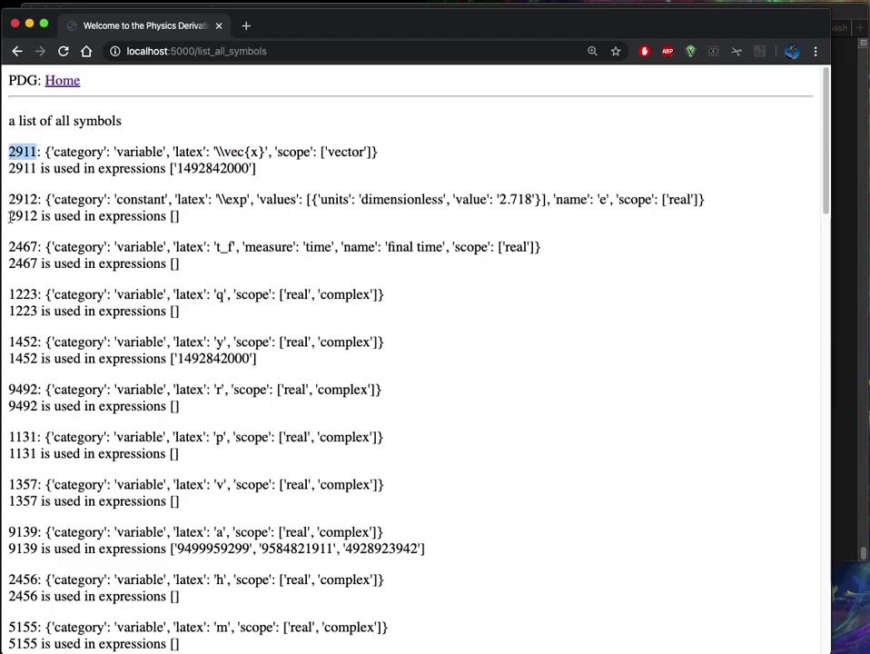
double_click(17, 247)
triple_click(16, 247)
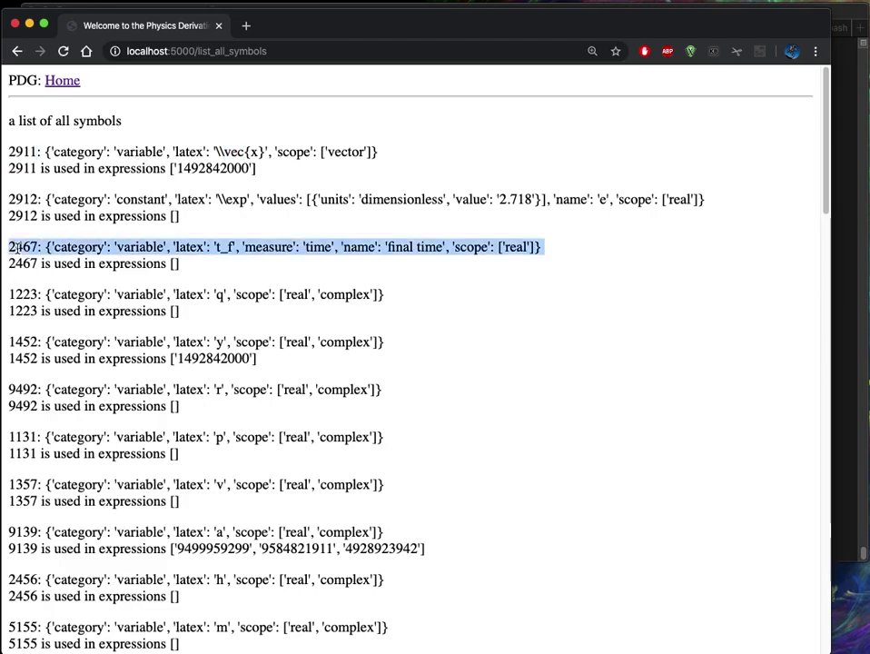
double_click(17, 247)
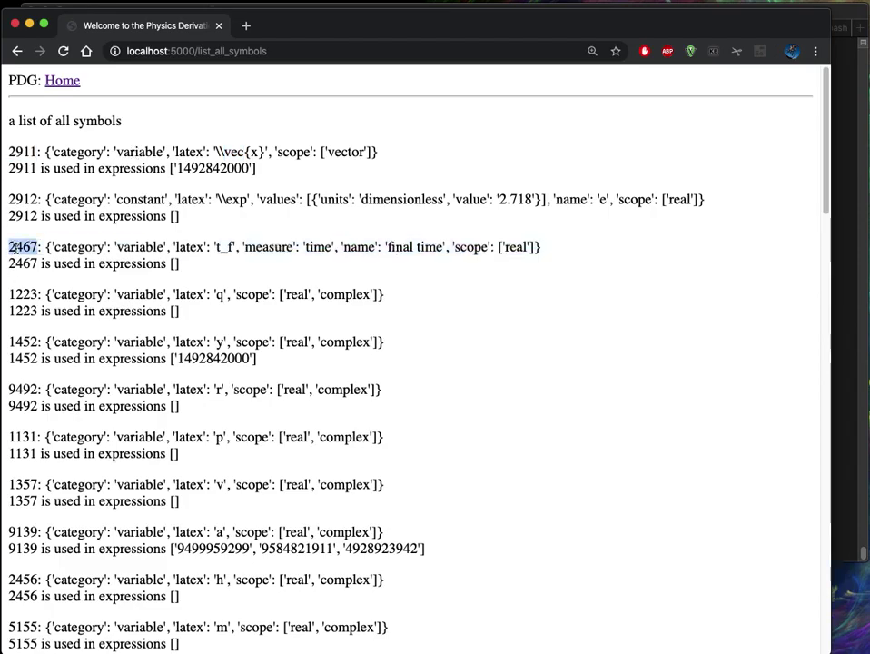
double_click(225, 247)
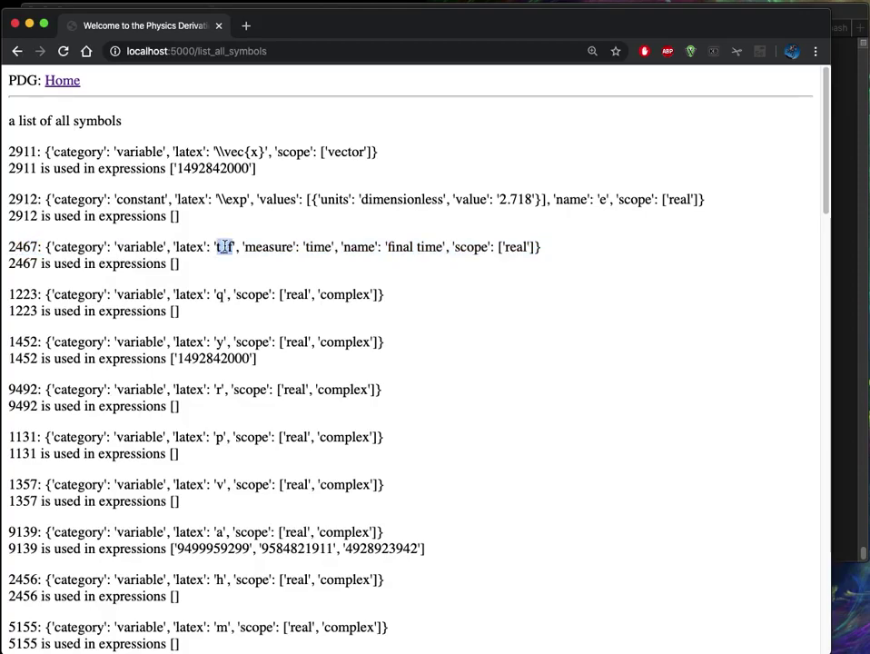
scroll(224, 248, down, 10)
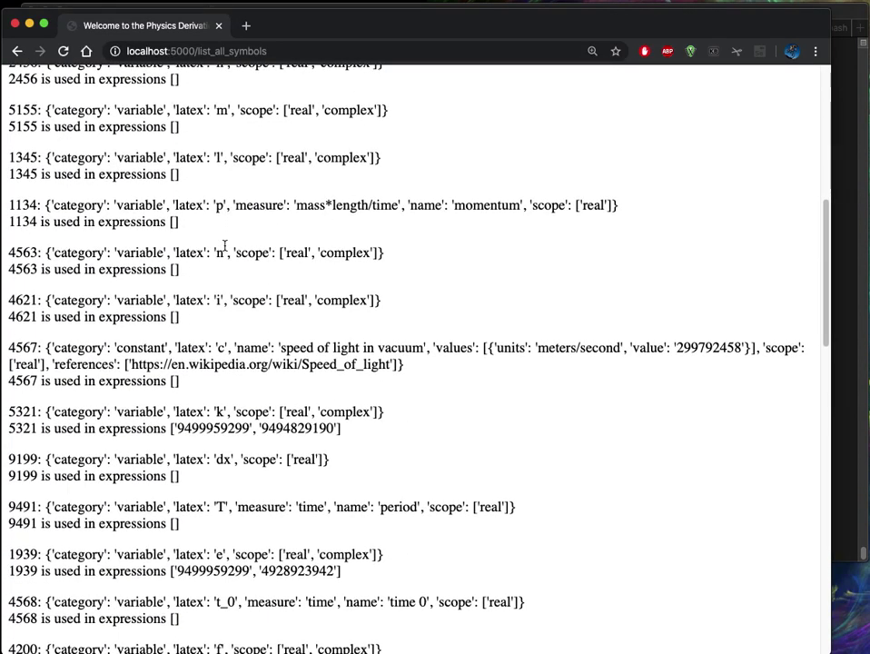
scroll(224, 247, down, 4)
scroll(224, 245, up, 18)
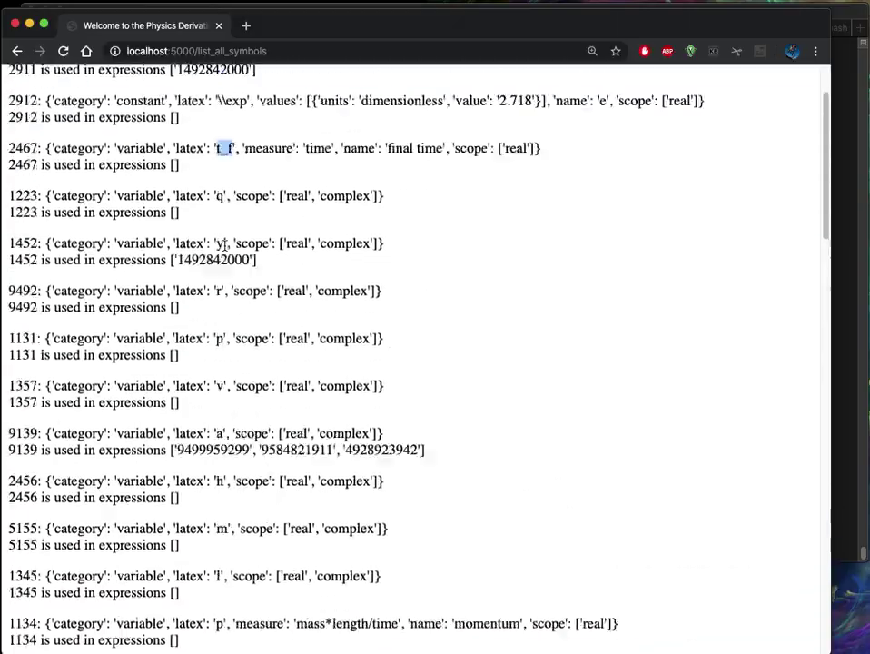
scroll(225, 245, down, 2)
scroll(225, 246, down, 3)
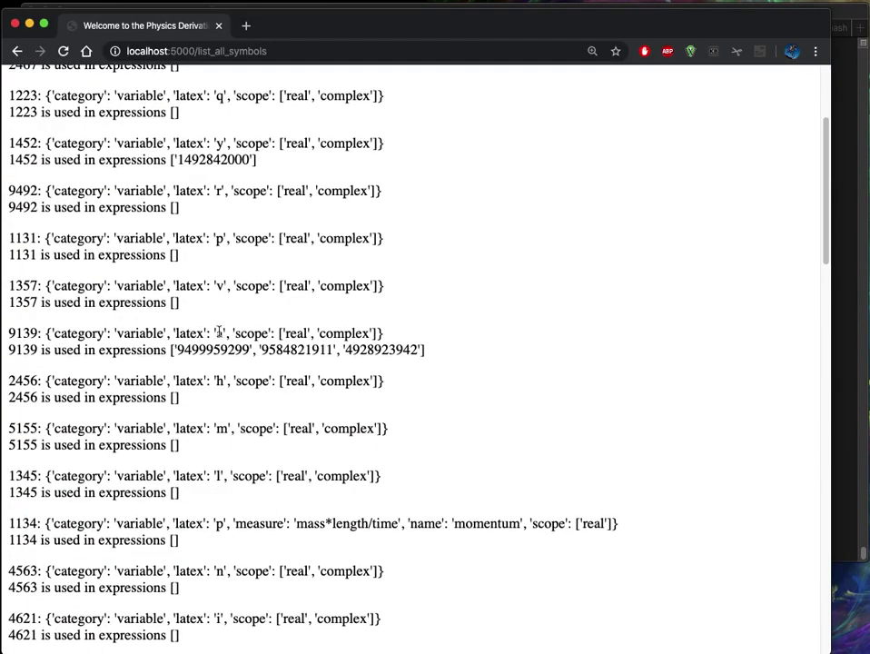
double_click(219, 333)
double_click(19, 333)
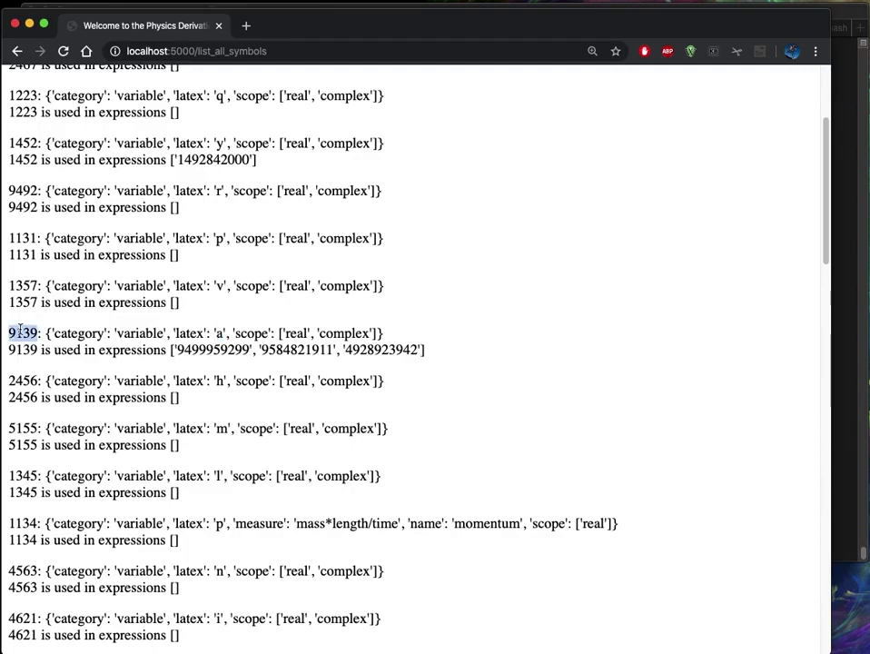
double_click(206, 351)
double_click(300, 351)
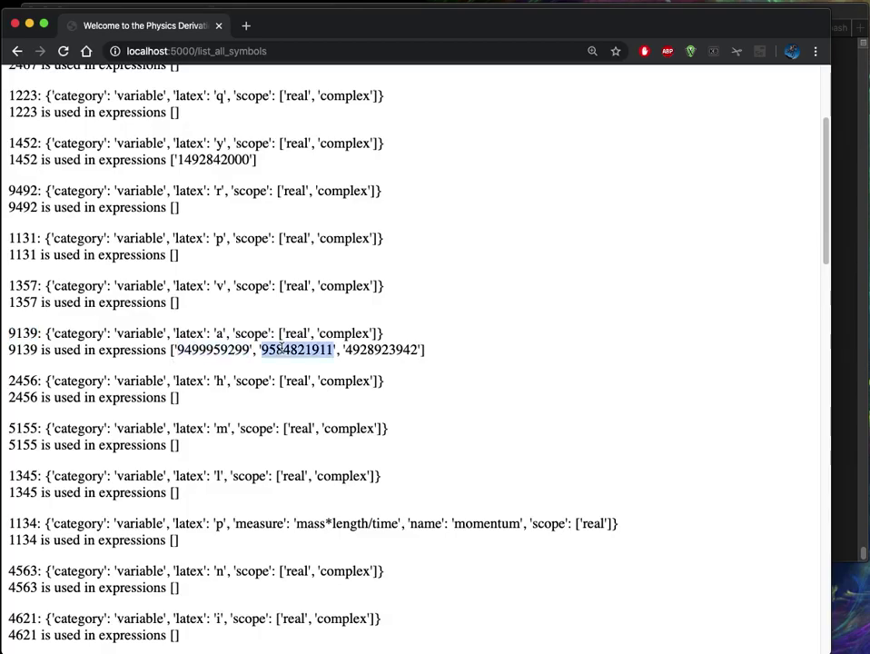
click(386, 350)
double_click(387, 348)
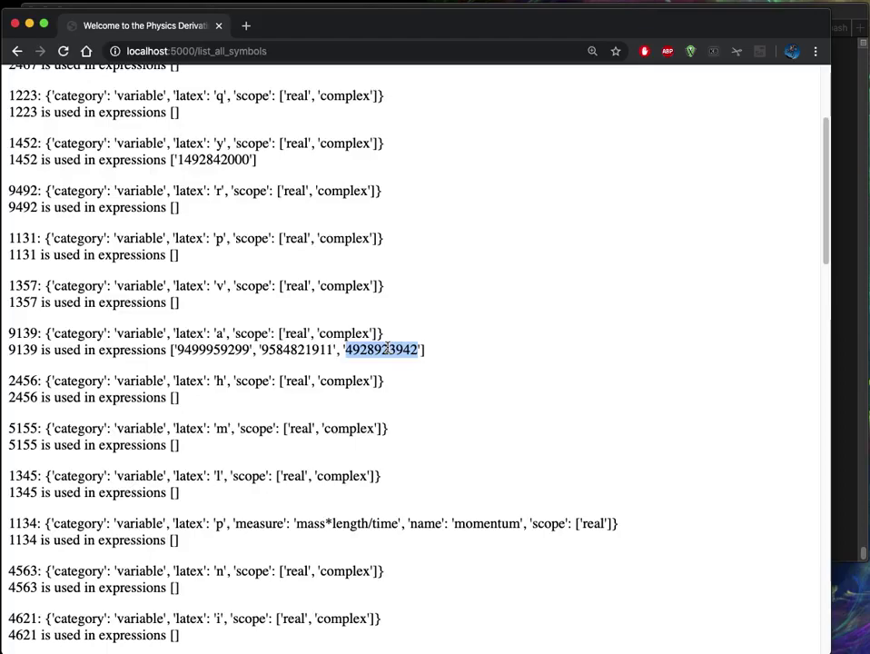
double_click(24, 350)
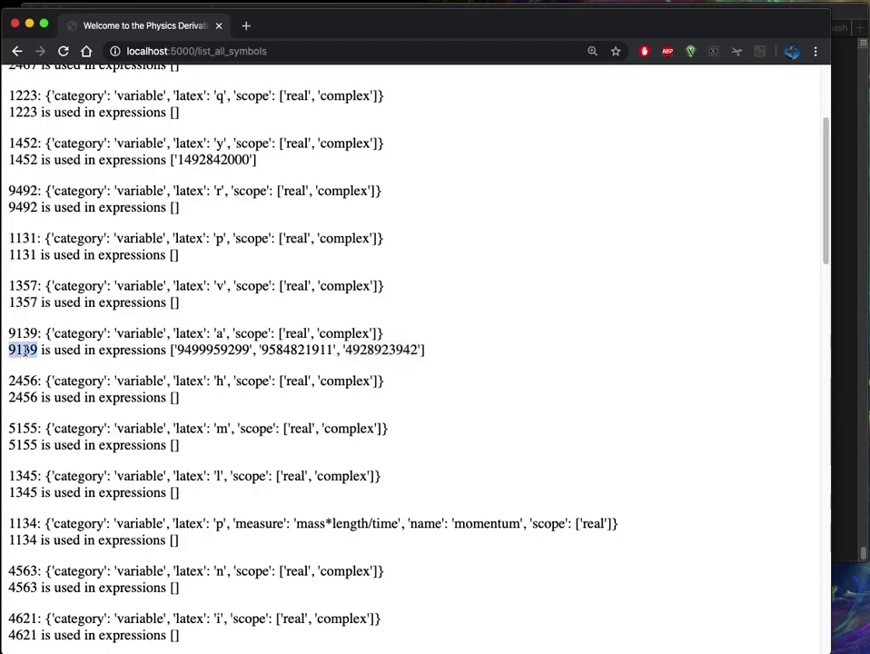
double_click(213, 350)
double_click(293, 345)
scroll(294, 345, up, 5)
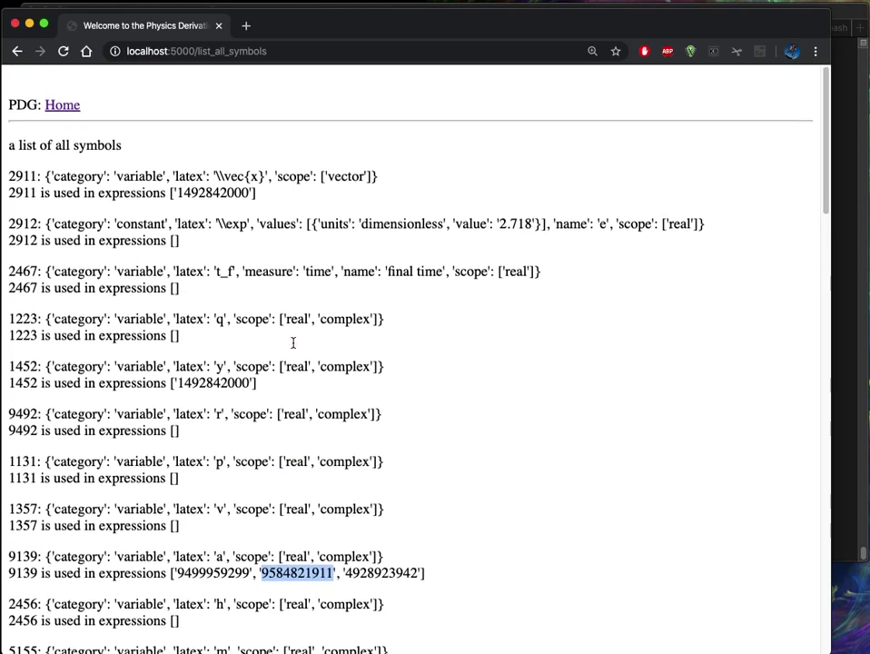
click(60, 84)
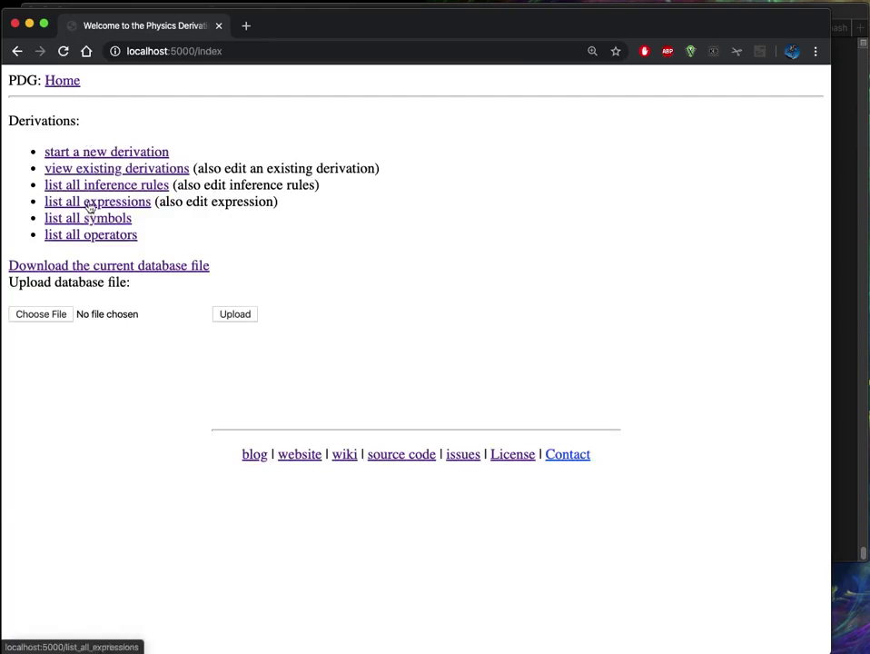
click(90, 201)
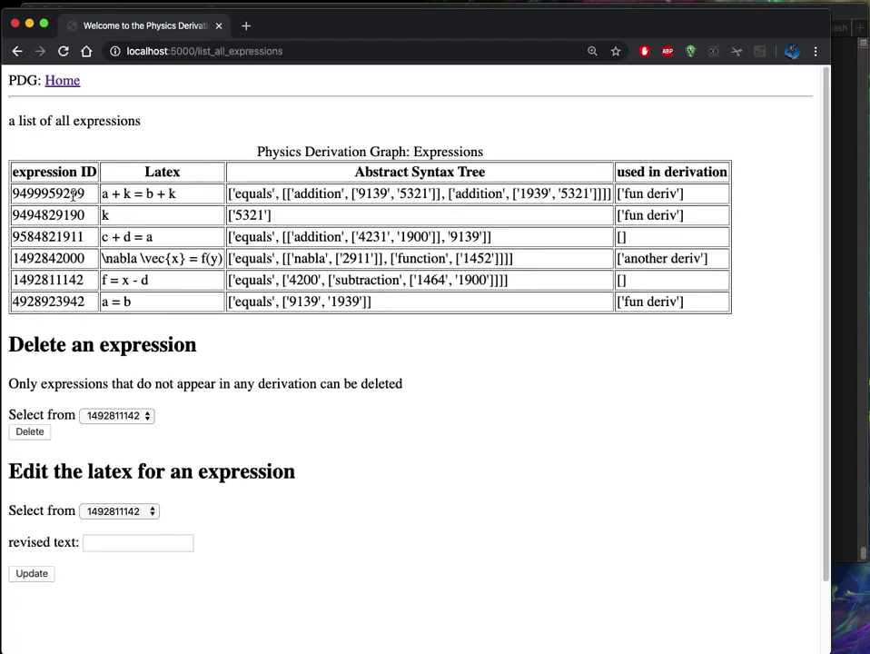
double_click(74, 194)
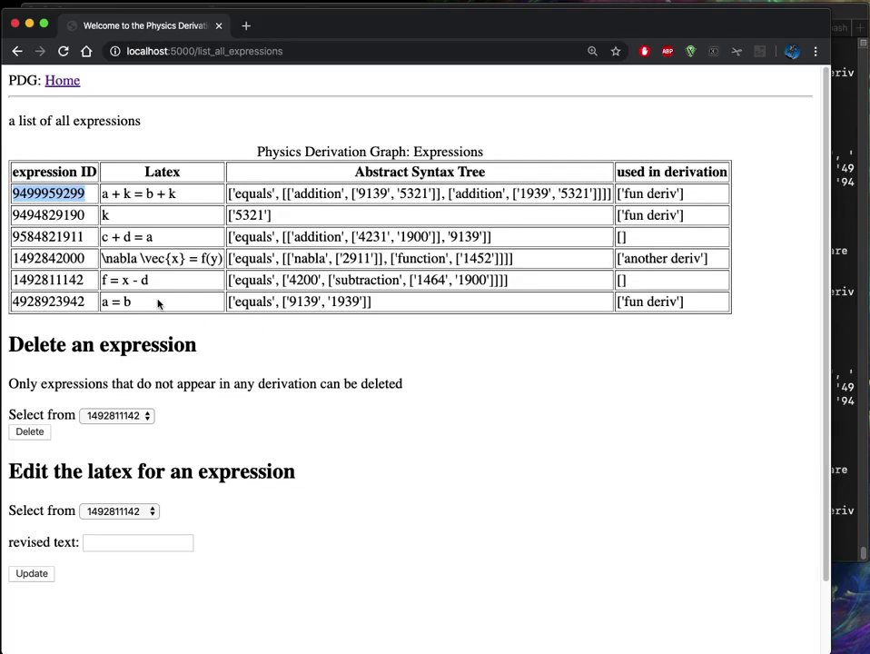
double_click(62, 258)
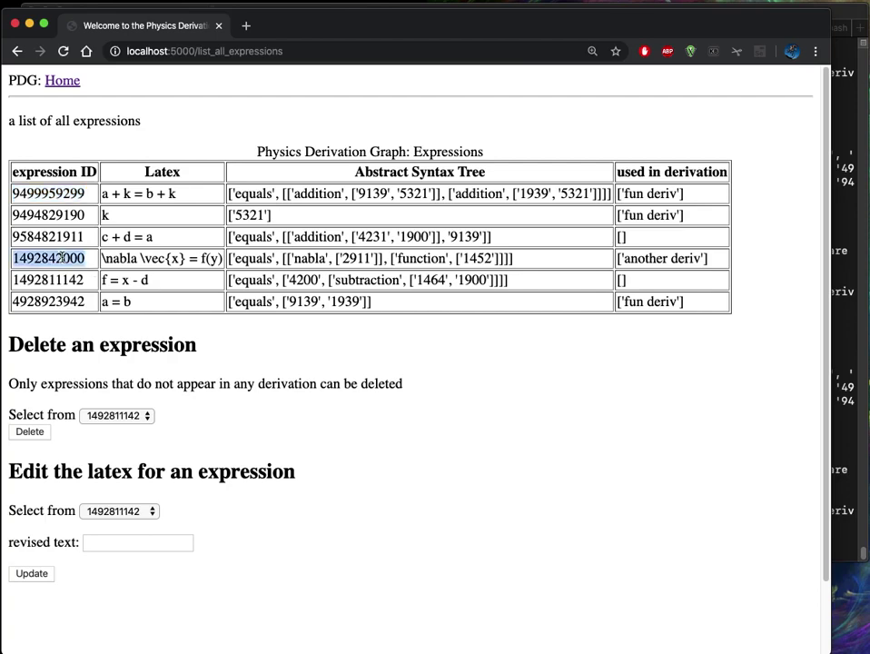
triple_click(658, 259)
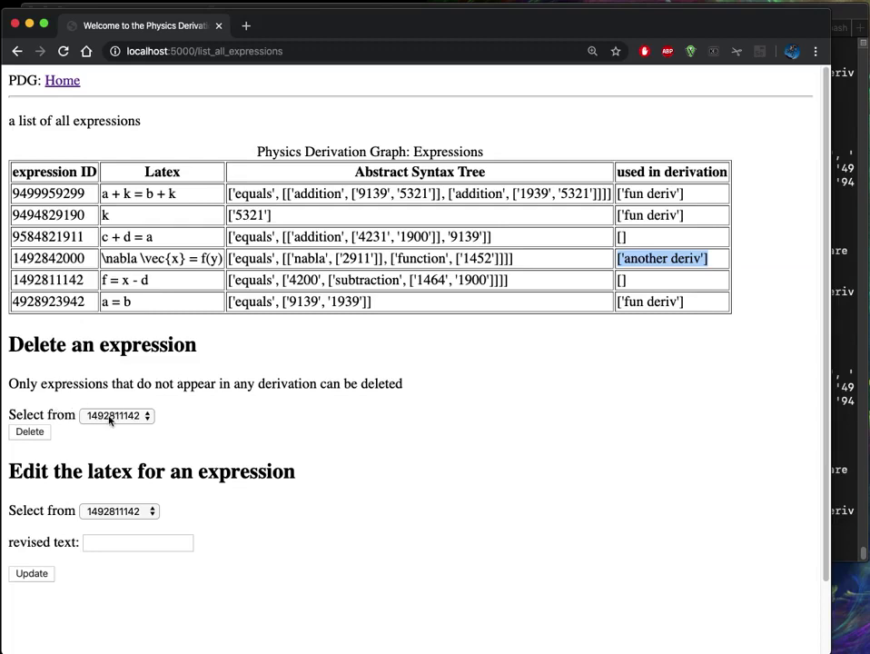
double_click(73, 238)
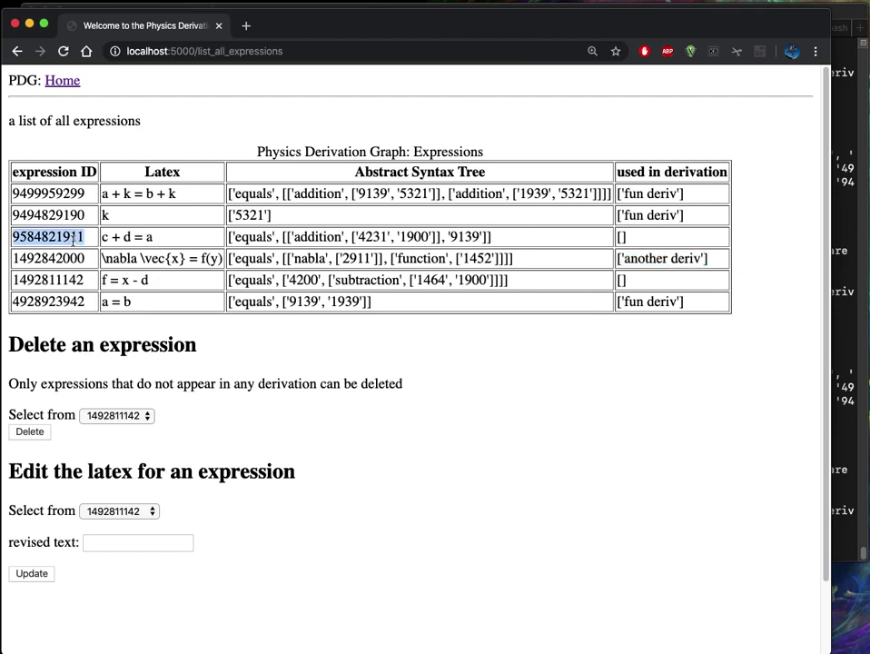
click(126, 417)
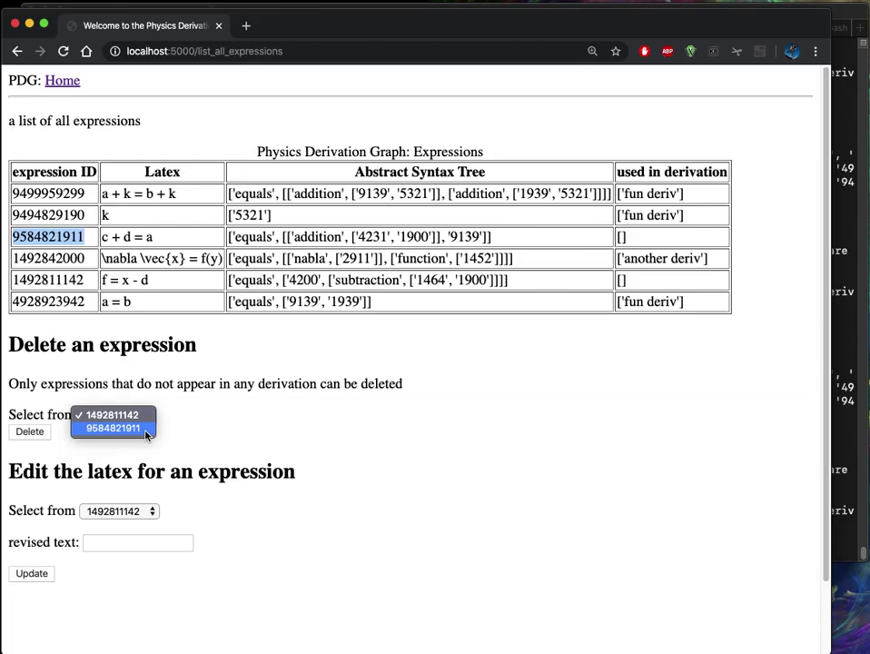
click(145, 432)
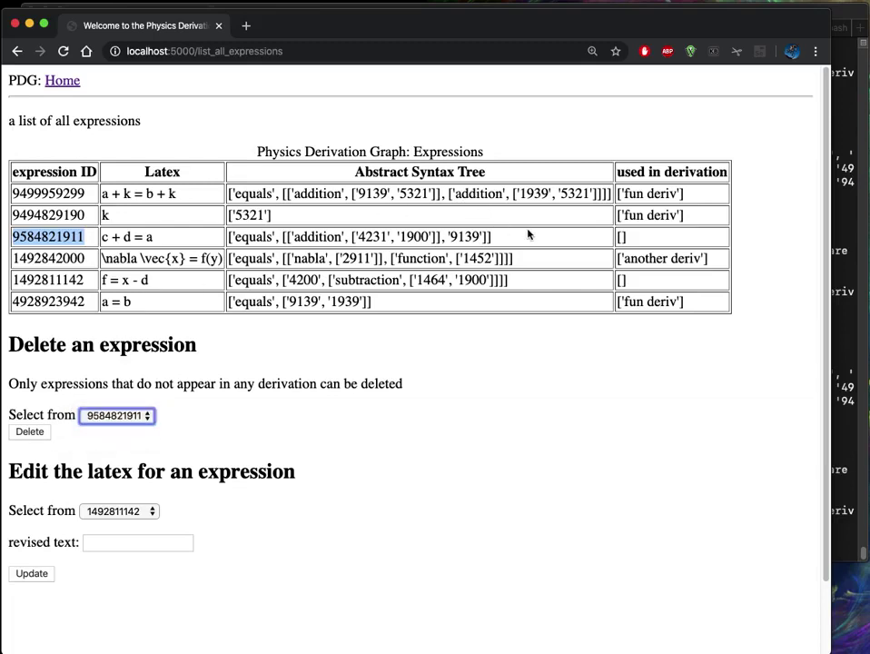
click(634, 246)
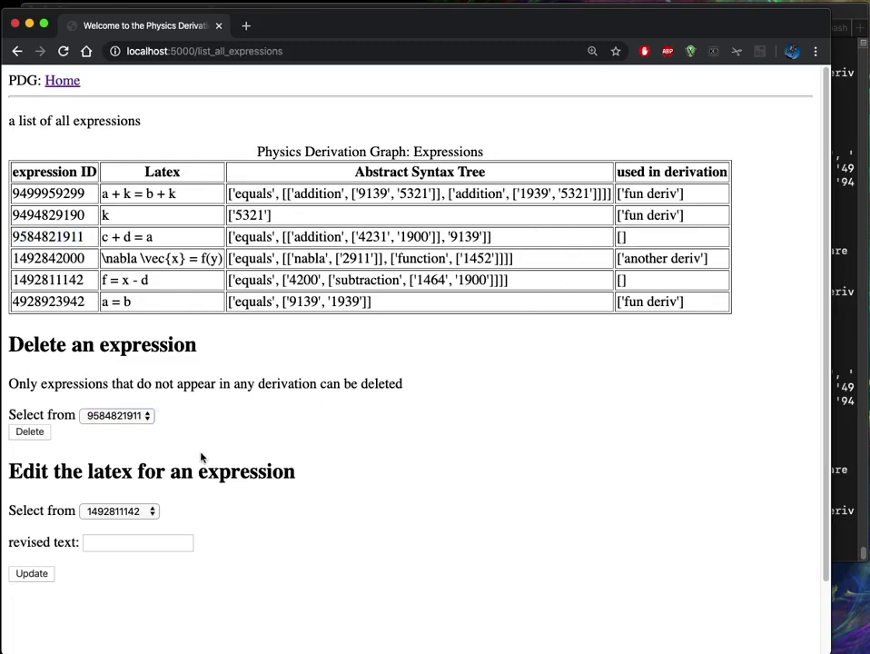
click(32, 433)
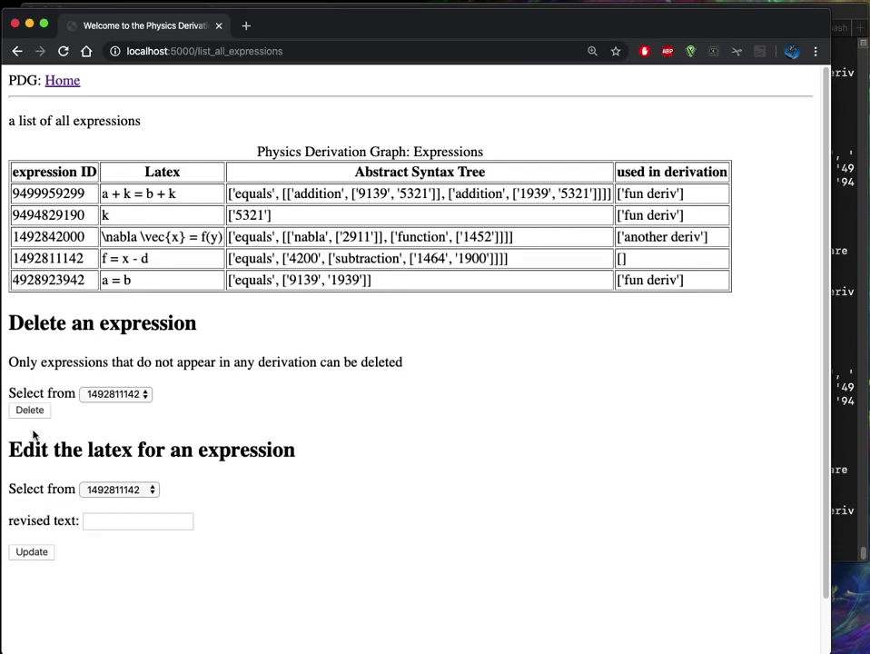
double_click(65, 214)
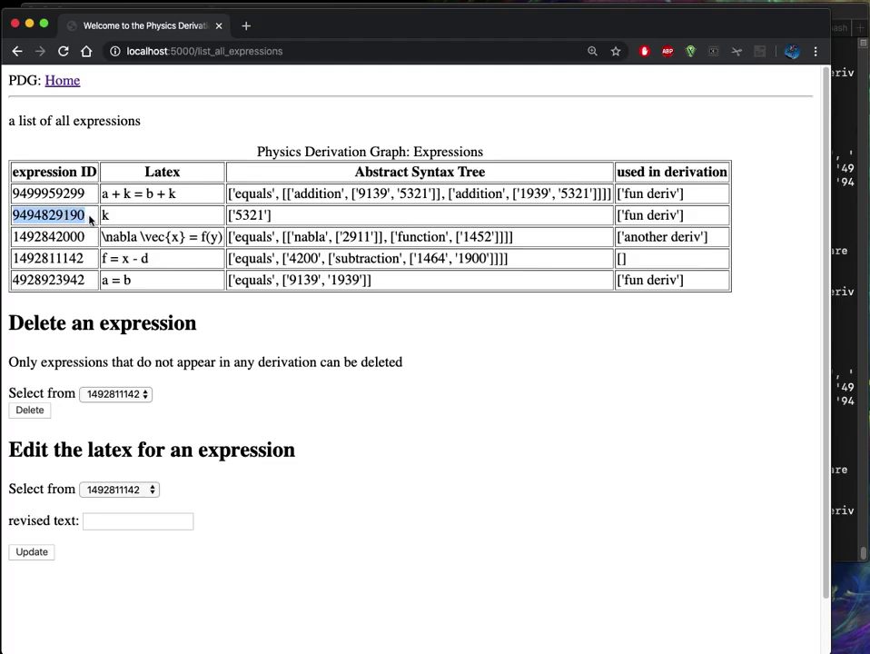
click(138, 489)
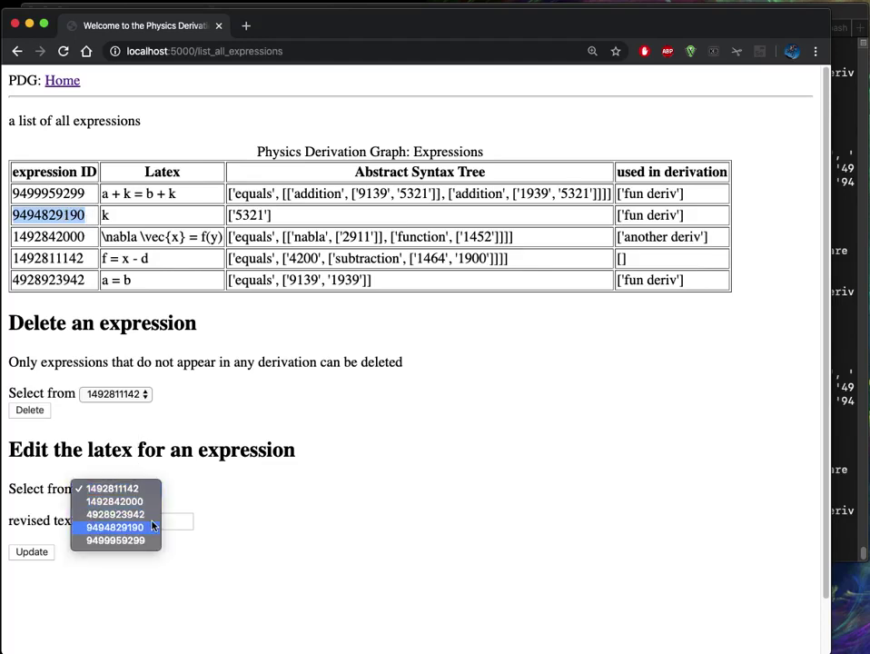
click(157, 527)
click(156, 523)
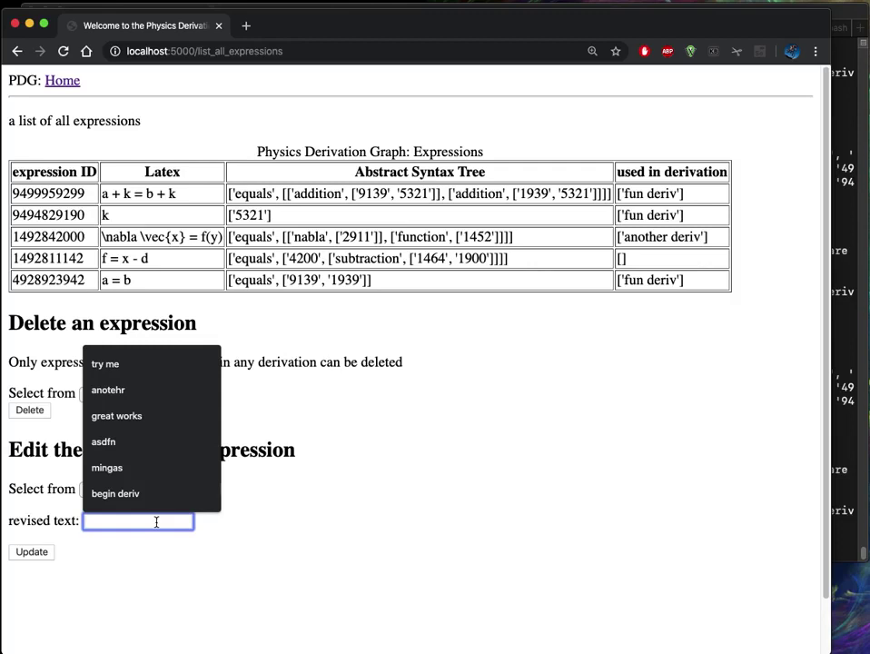
text(aing iasnga gasg)
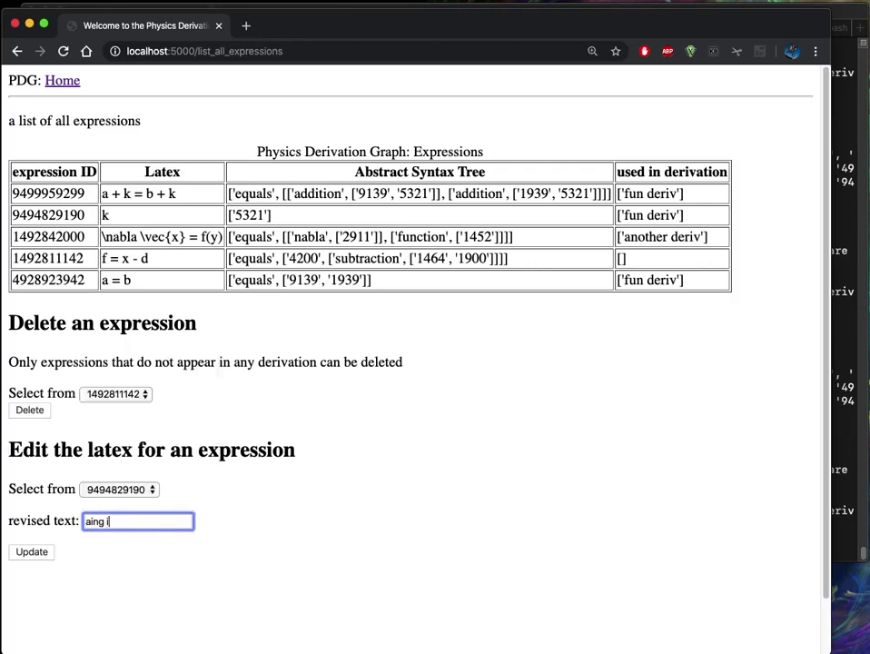
click(24, 556)
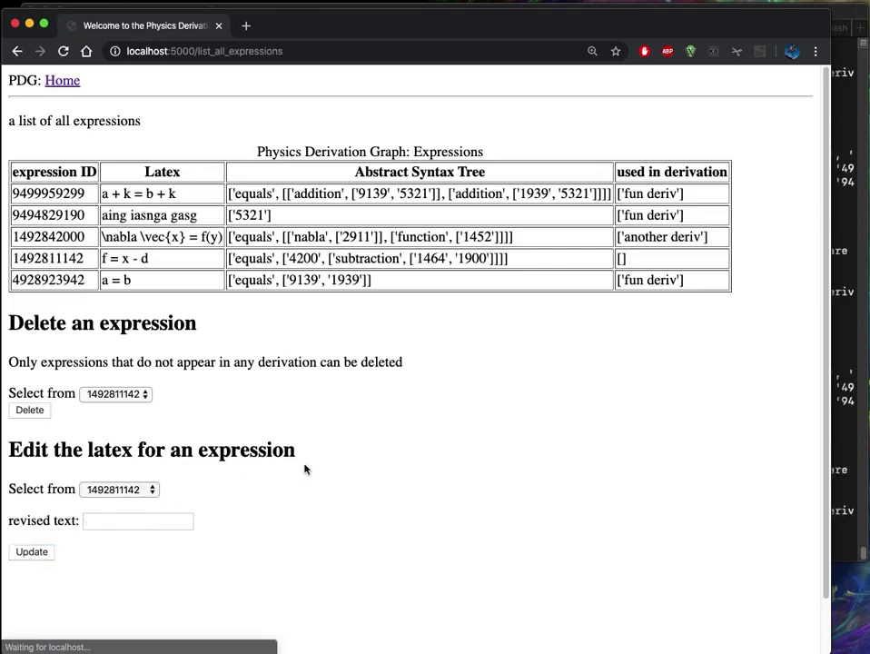
triple_click(156, 215)
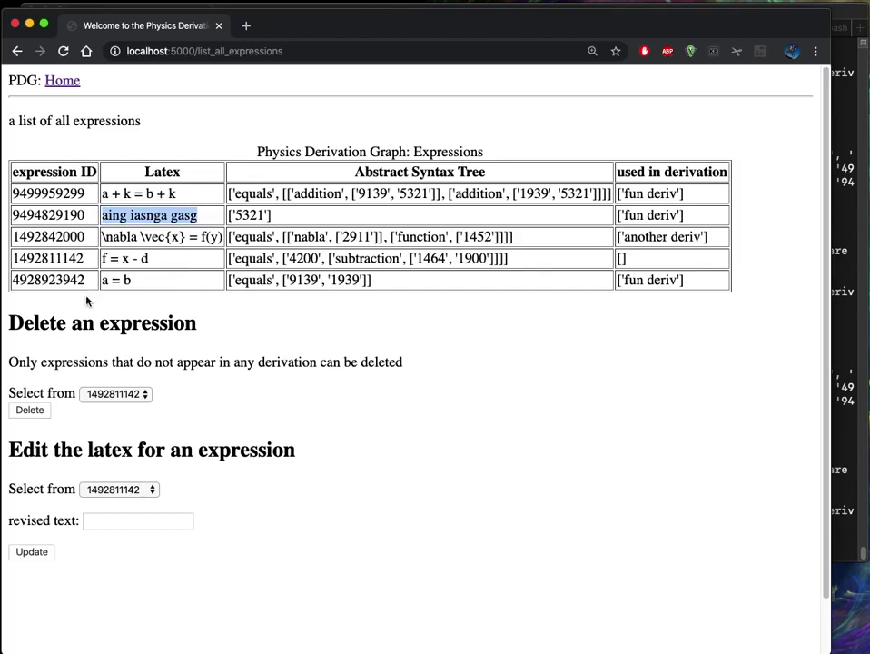
From the home page, list all inference rules and inspect the first rule's name and LaTeX template.
click(67, 86)
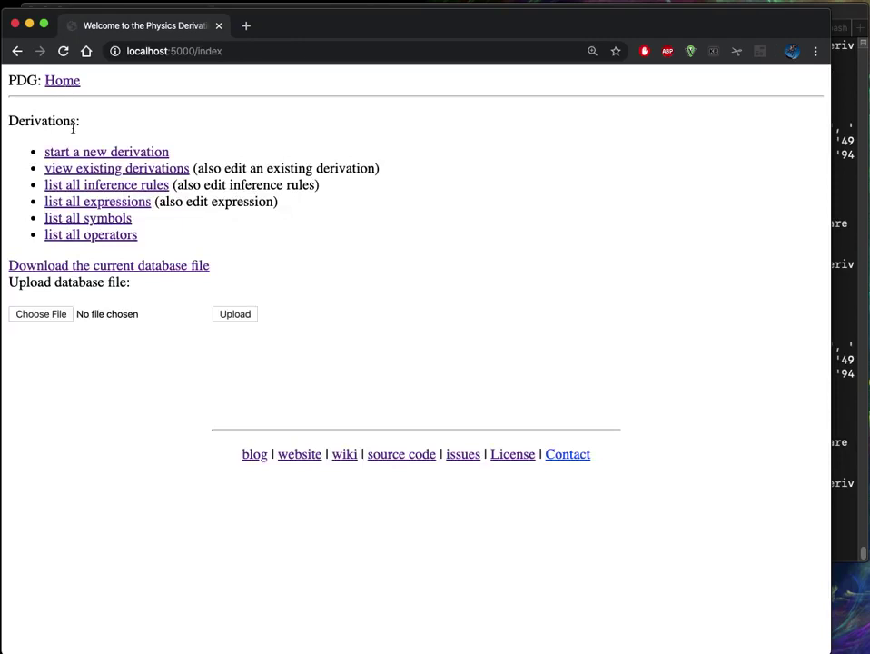
click(79, 186)
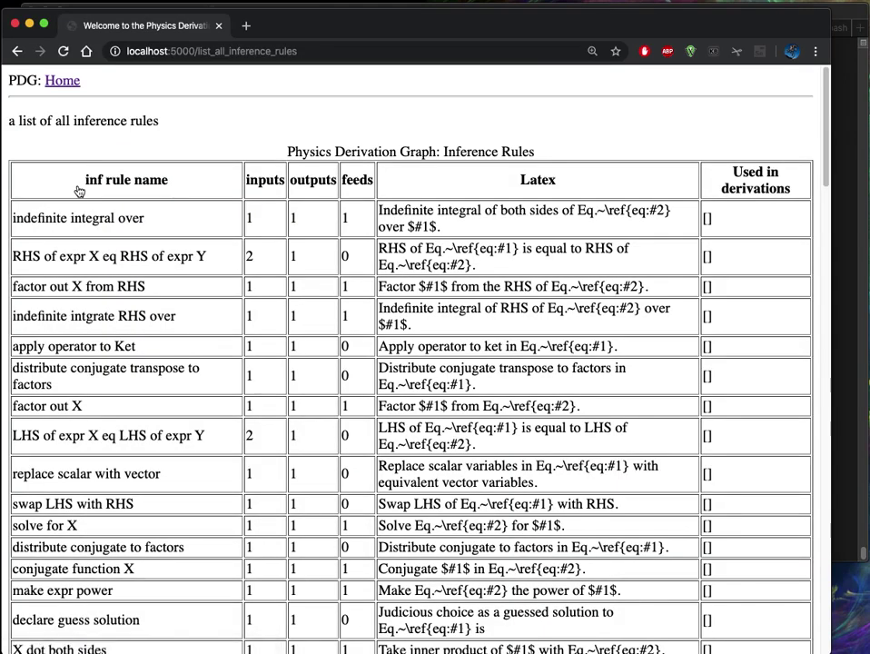
triple_click(69, 217)
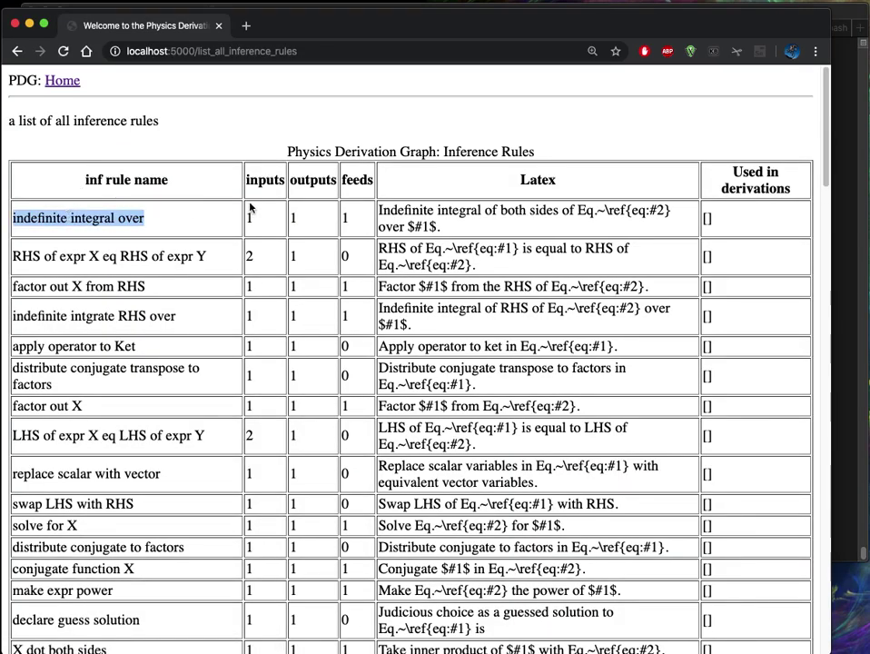
triple_click(424, 209)
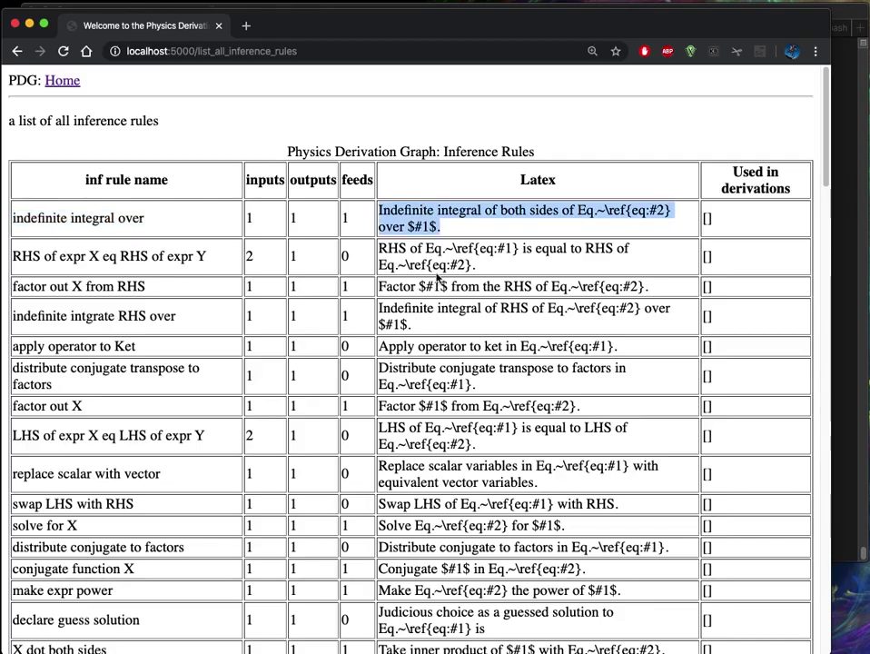
scroll(438, 278, down, 1)
scroll(438, 278, down, 8)
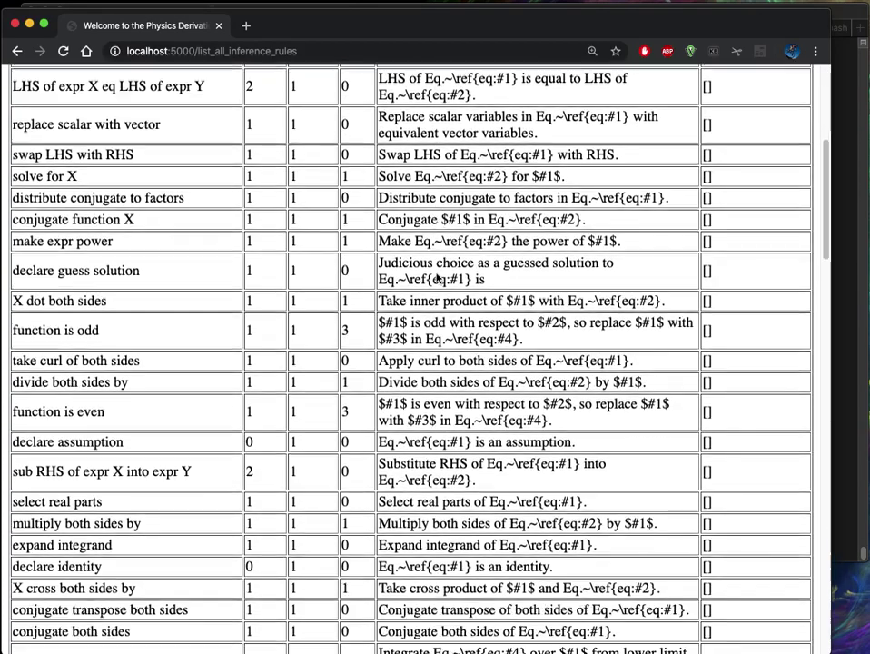
scroll(437, 290, down, 10)
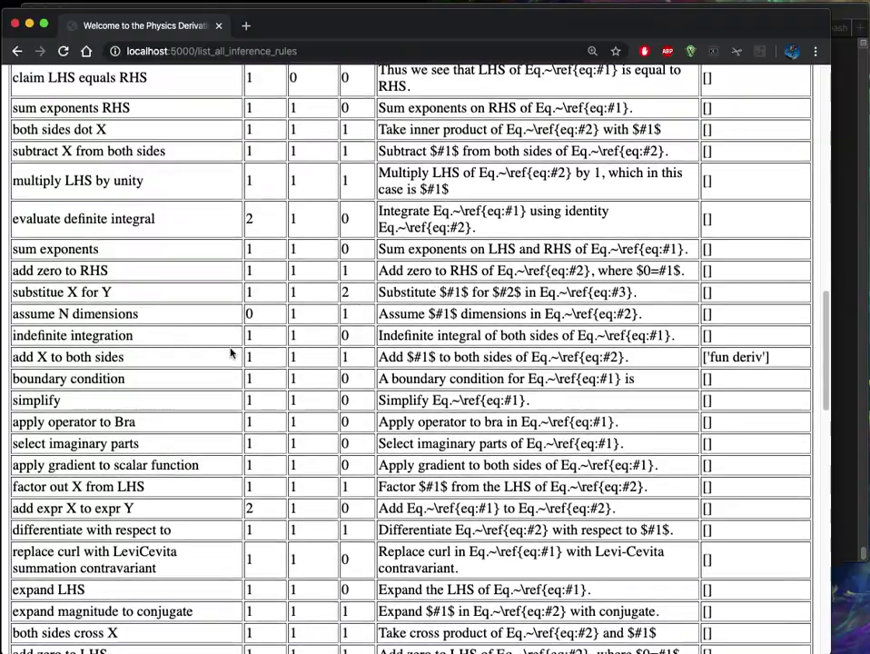
Find the add X to both sides rule, scan the rest, then open existing derivations from home.
triple_click(105, 361)
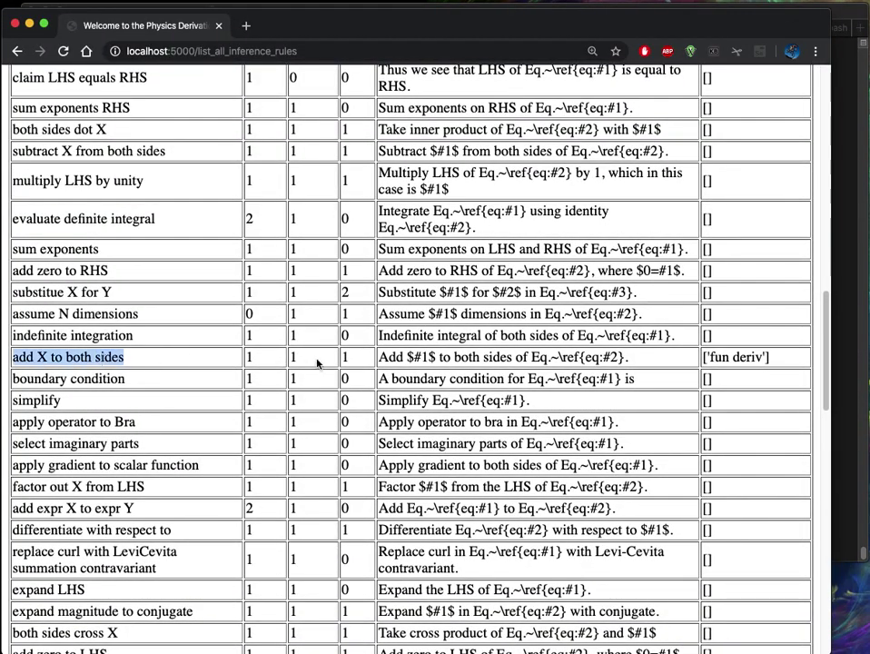
scroll(317, 363, down, 1)
scroll(317, 363, down, 15)
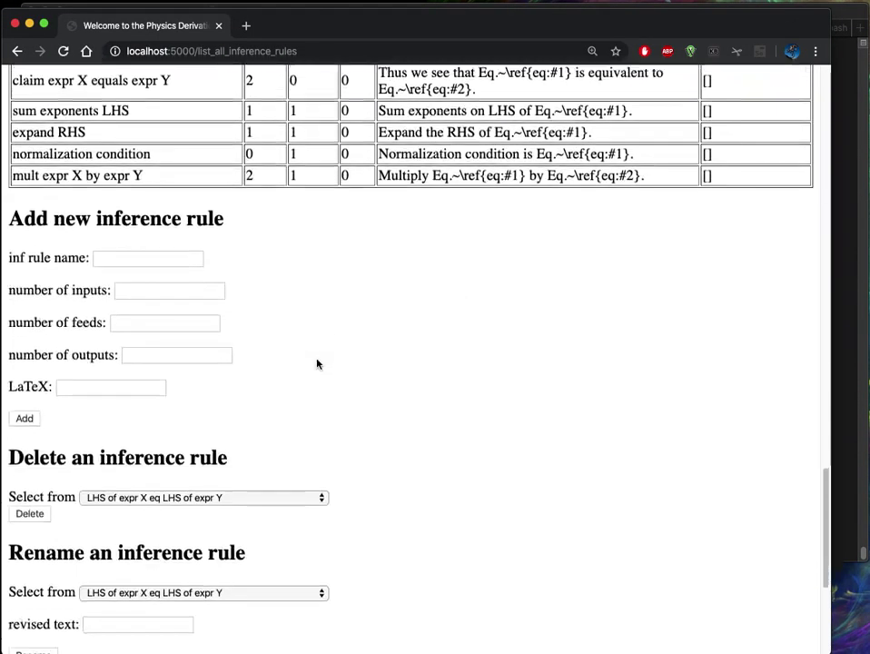
scroll(317, 363, down, 1)
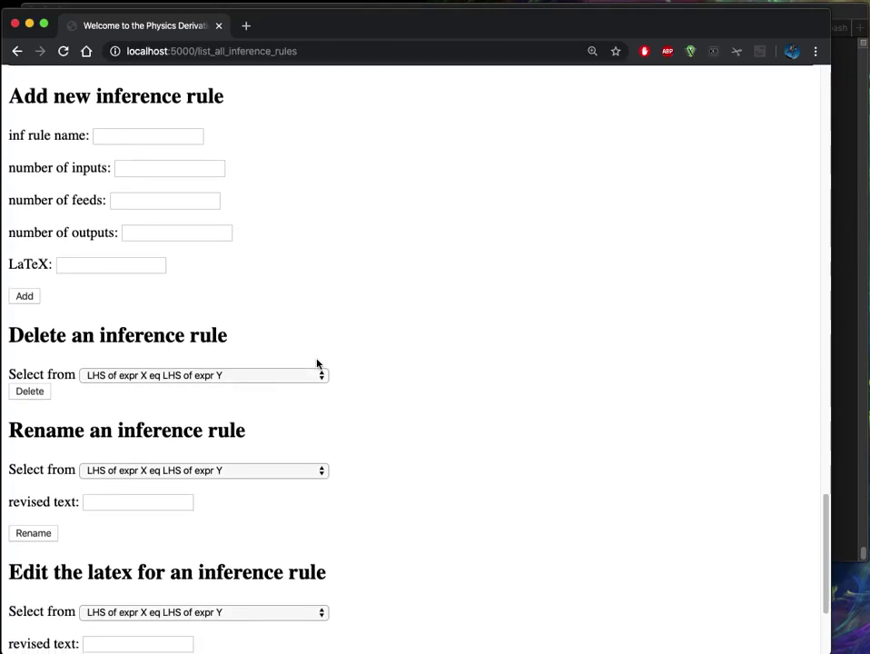
scroll(317, 363, down, 2)
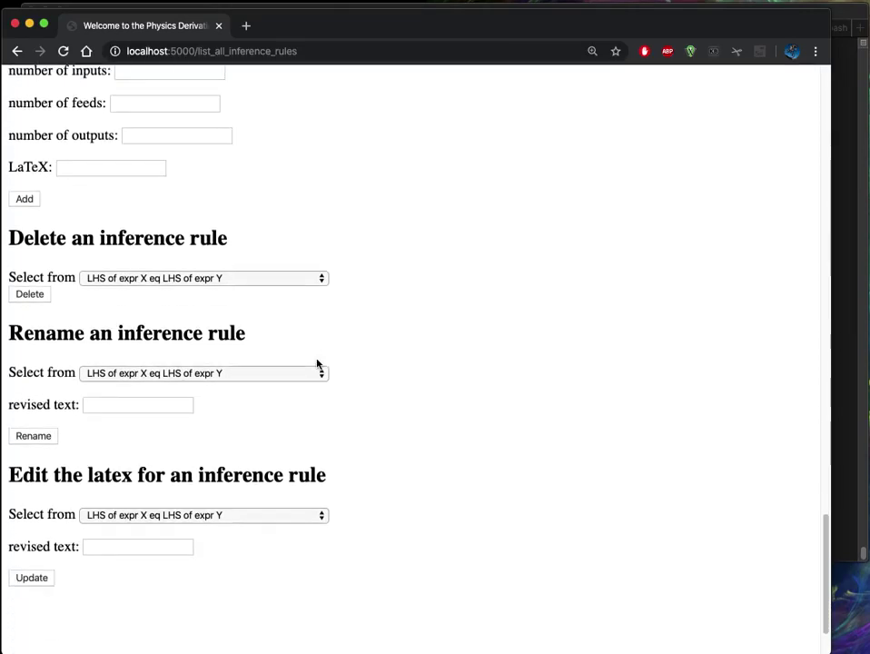
scroll(318, 364, up, 20)
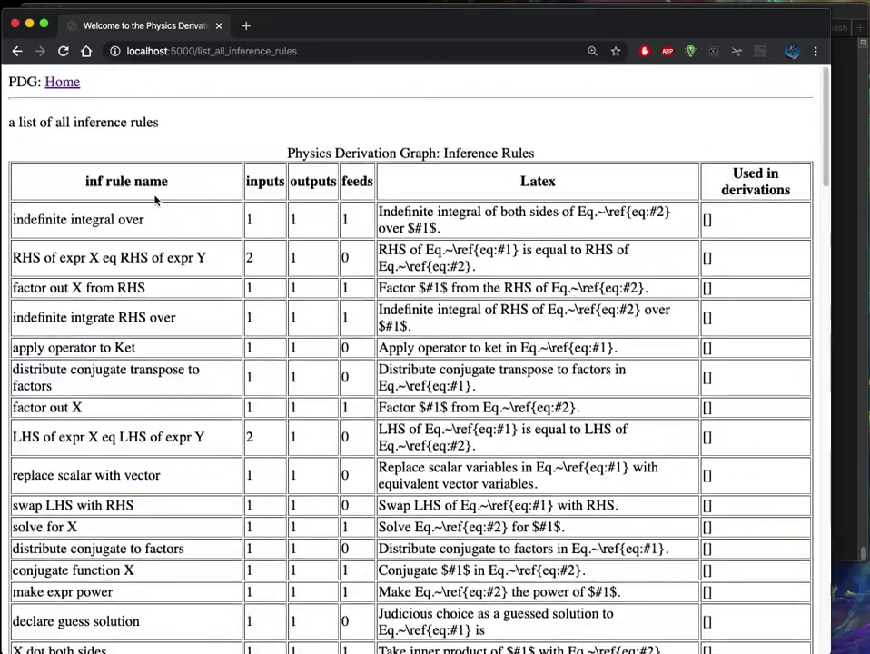
click(67, 86)
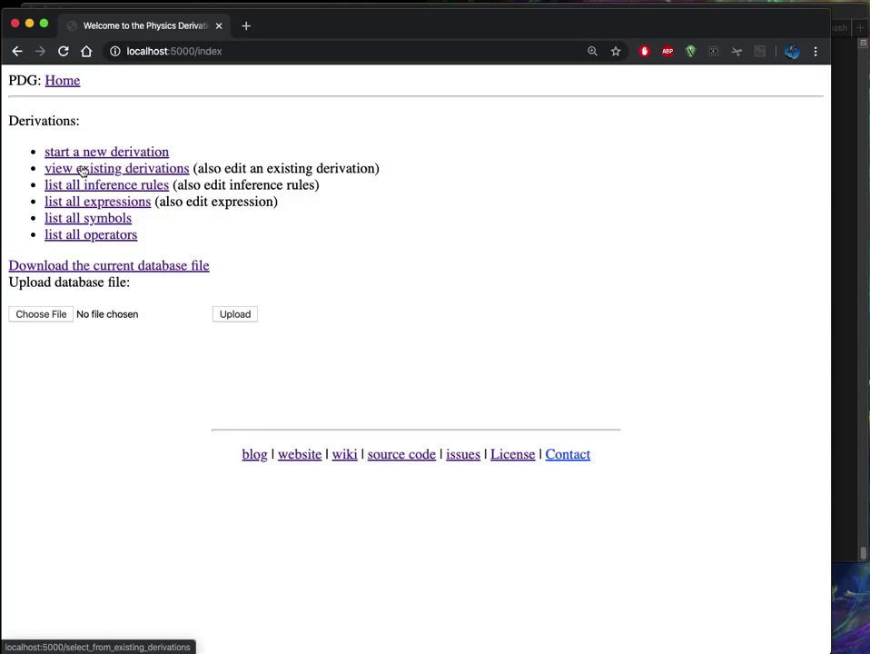
click(81, 170)
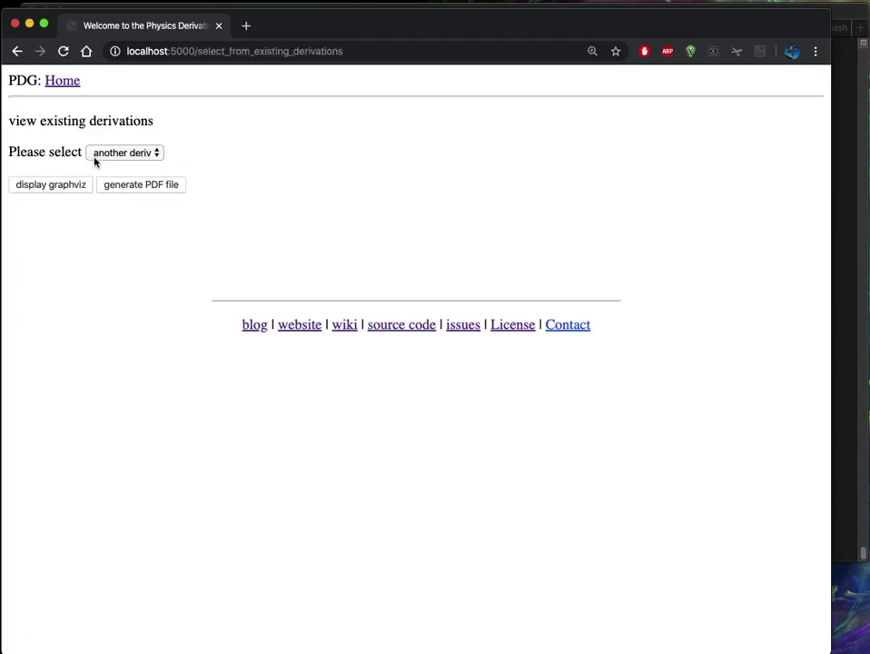
Choose fun deriv, display its graphviz graph, and scroll through the graph and step tables.
click(96, 154)
click(56, 188)
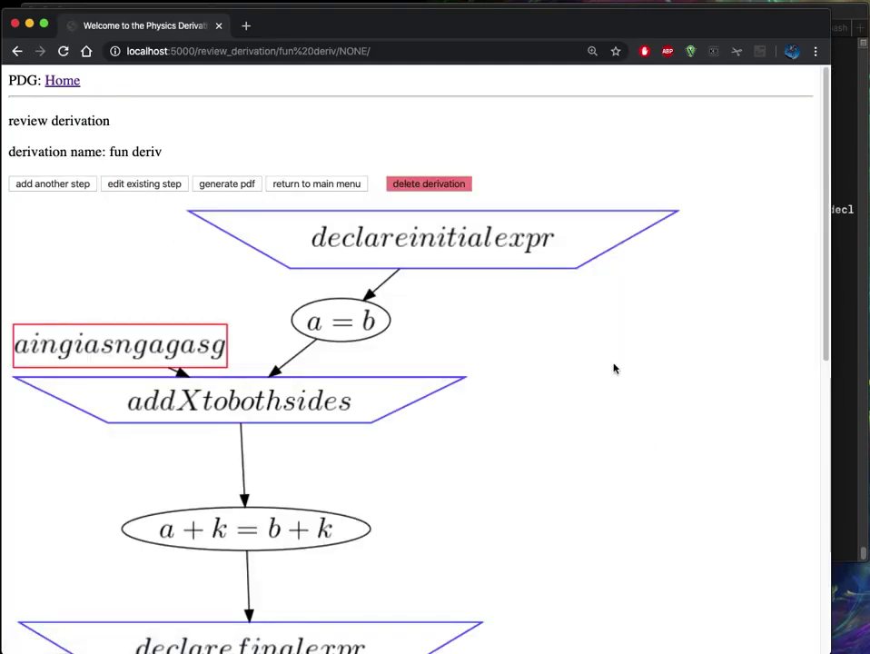
scroll(612, 367, down, 6)
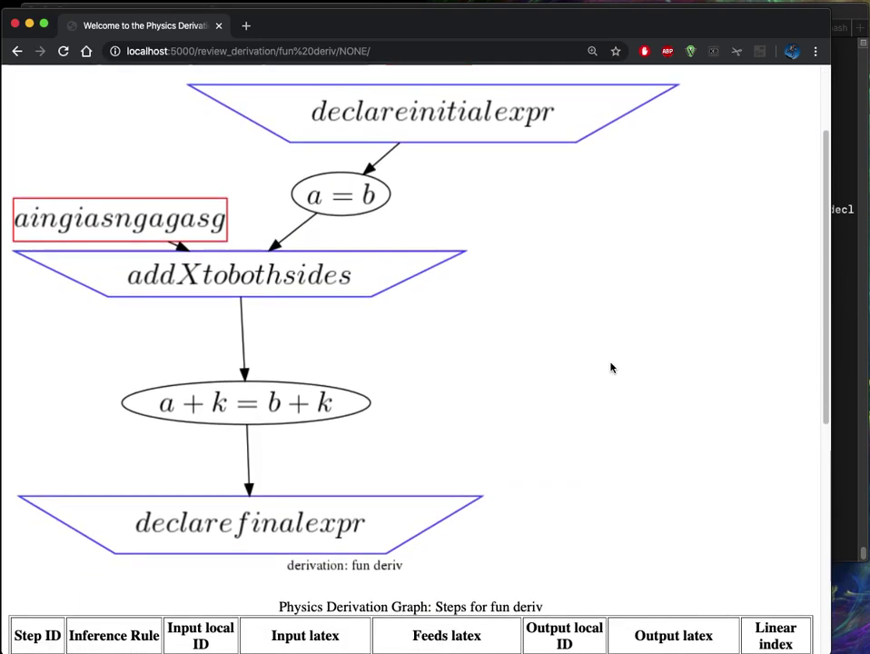
scroll(612, 367, down, 3)
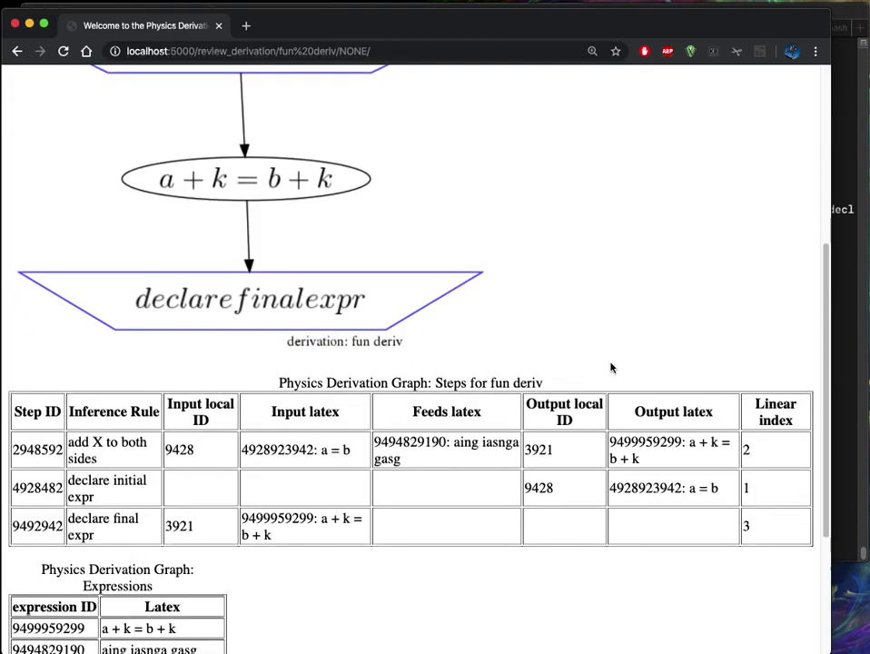
scroll(612, 367, down, 4)
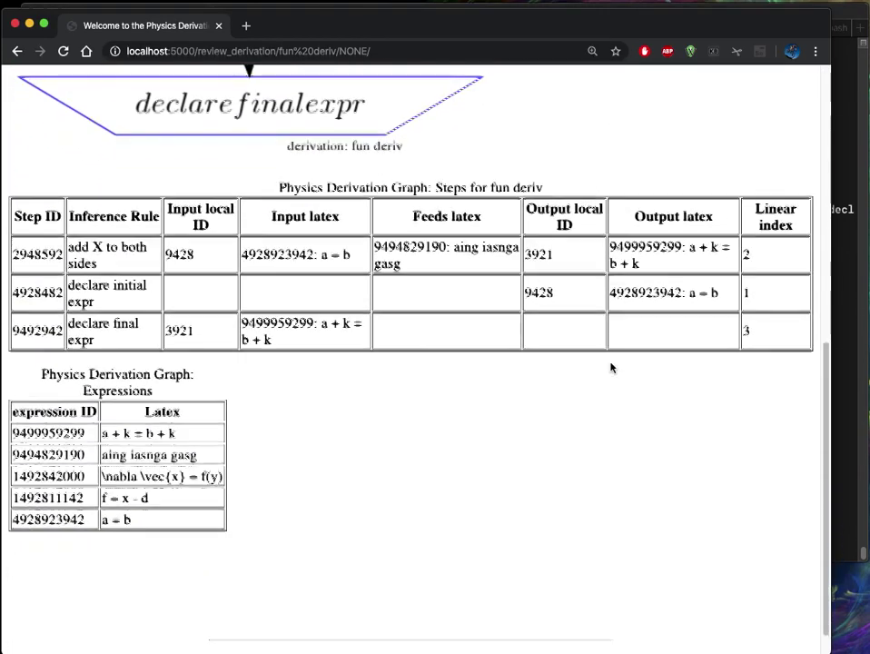
scroll(612, 367, up, 10)
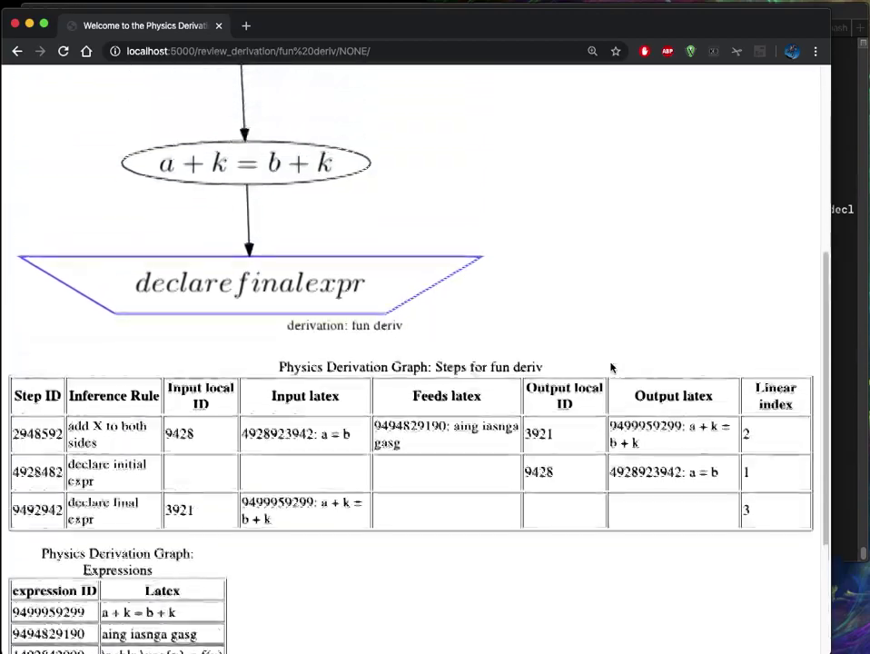
scroll(611, 367, down, 1)
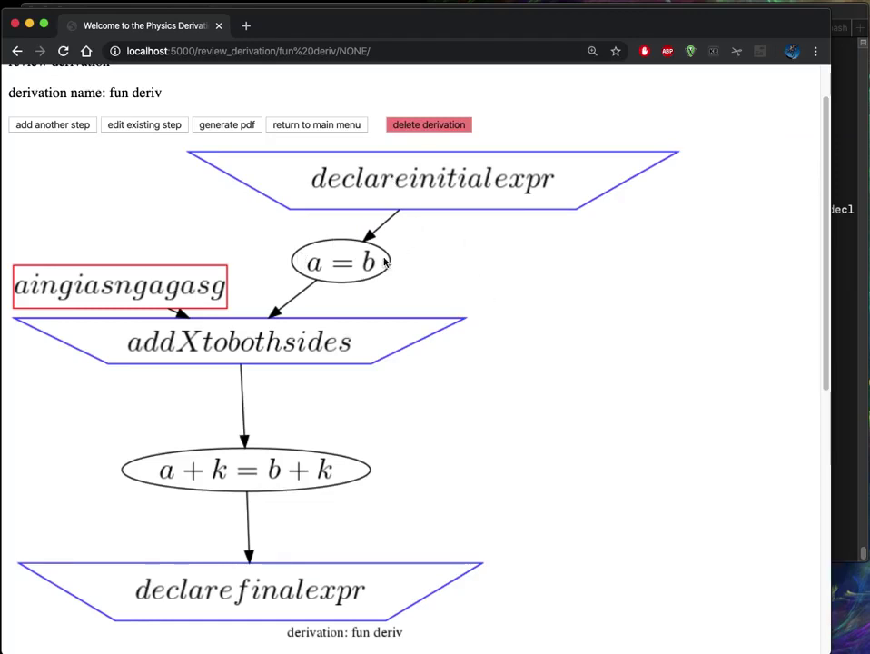
scroll(474, 328, down, 5)
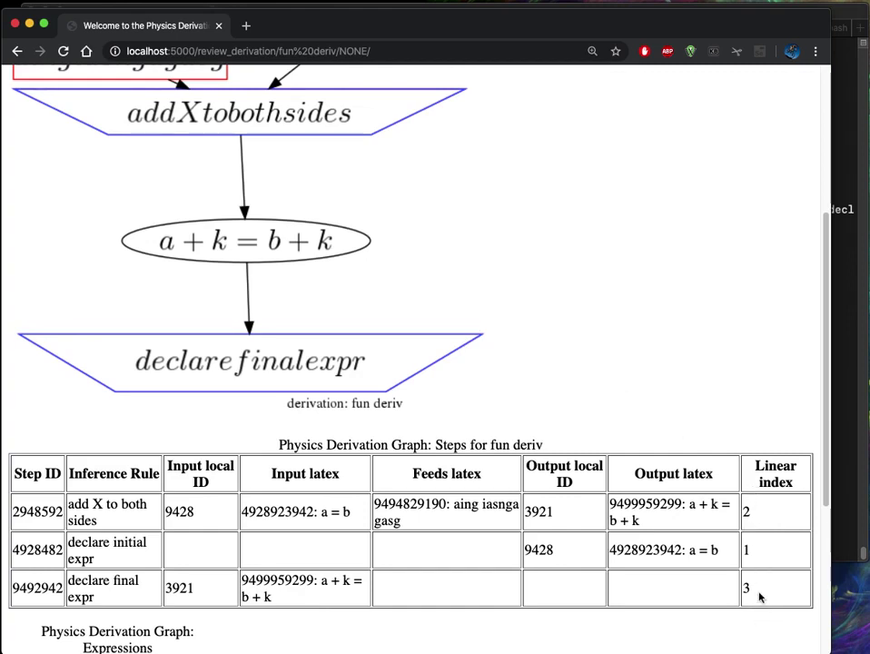
scroll(761, 604, down, 4)
scroll(760, 597, up, 10)
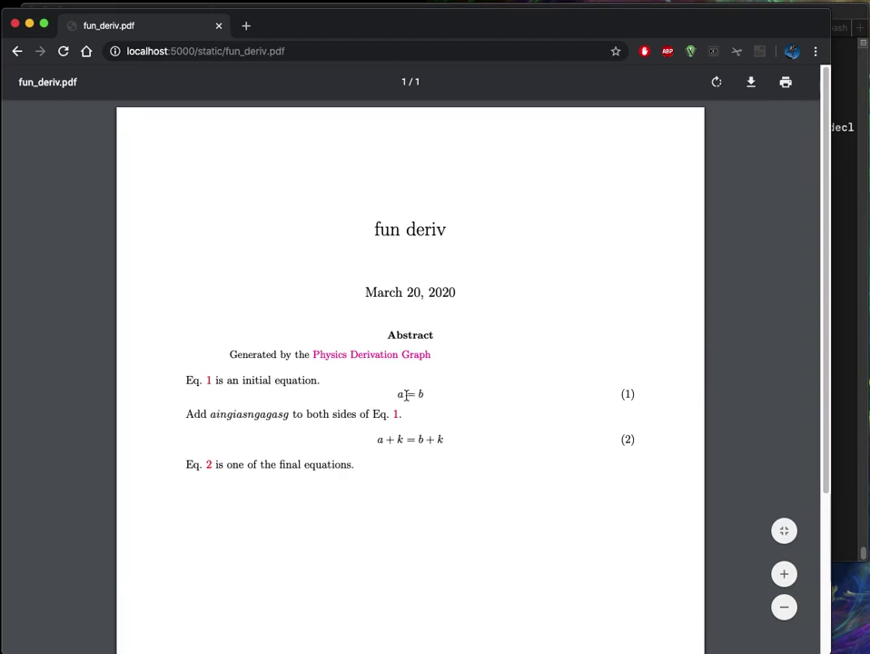
Highlight aingiasngagasg in fun_deriv.pdf, then go back to the review page and on to home.
double_click(251, 415)
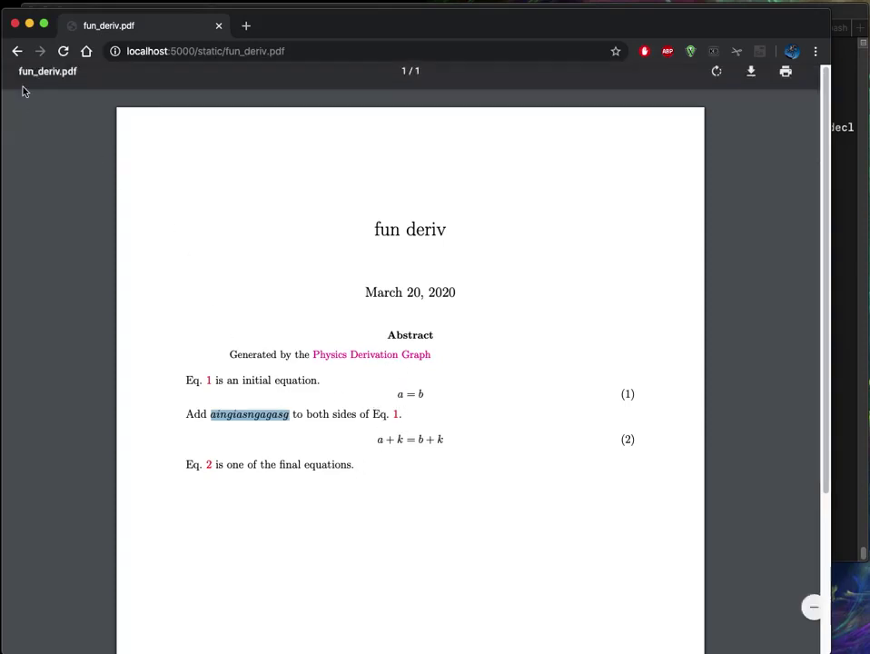
click(18, 53)
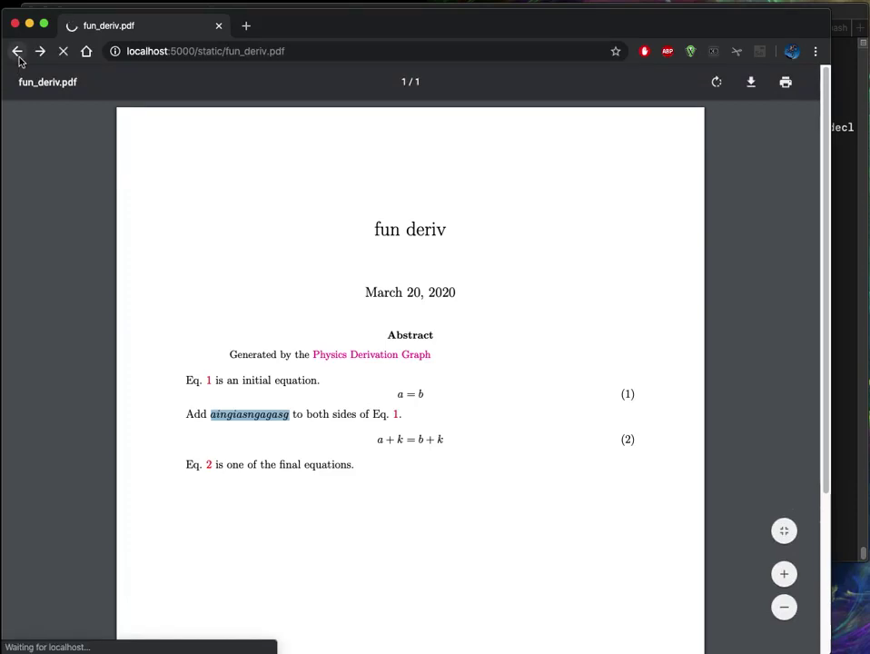
scroll(470, 440, down, 2)
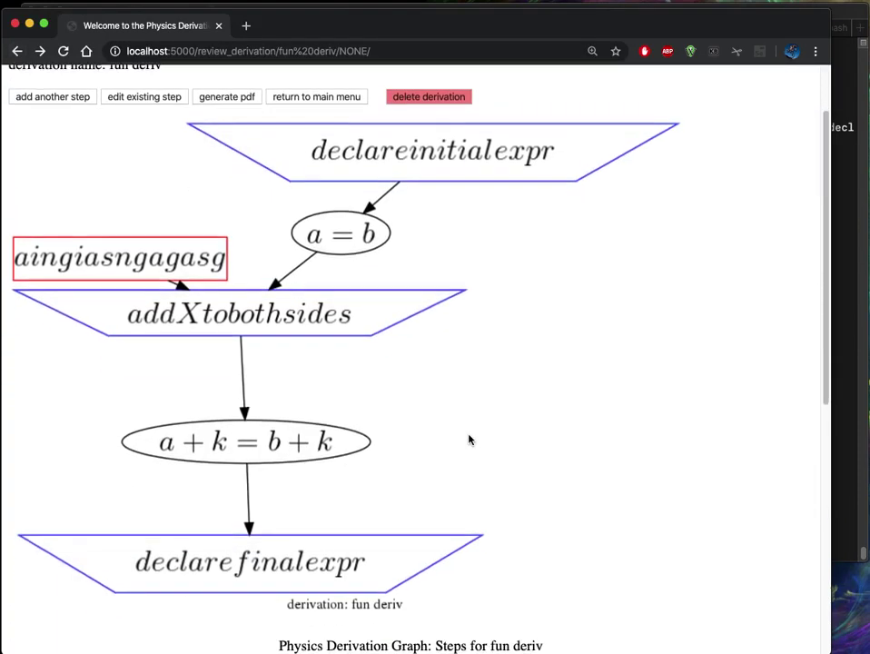
scroll(470, 441, up, 2)
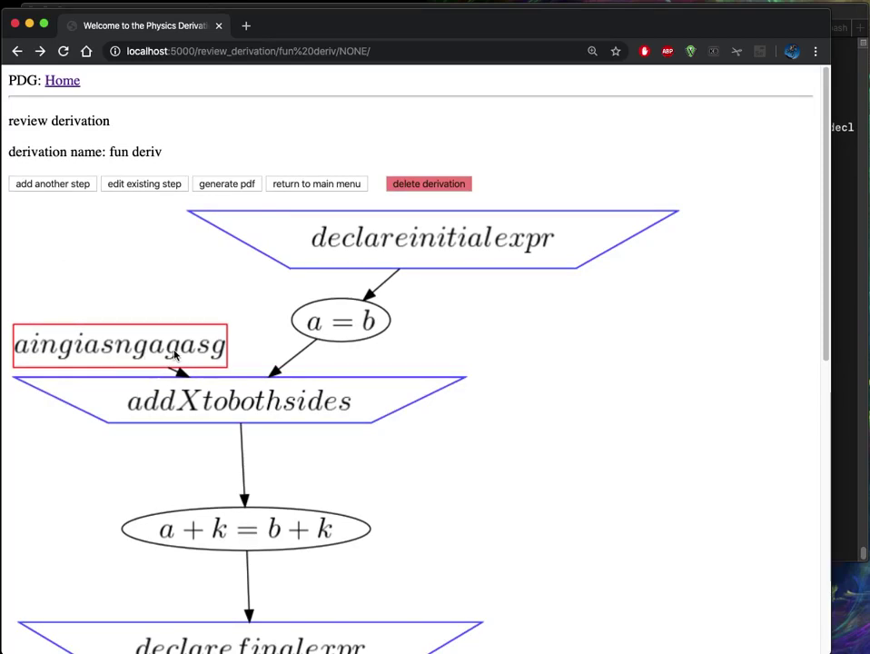
click(63, 80)
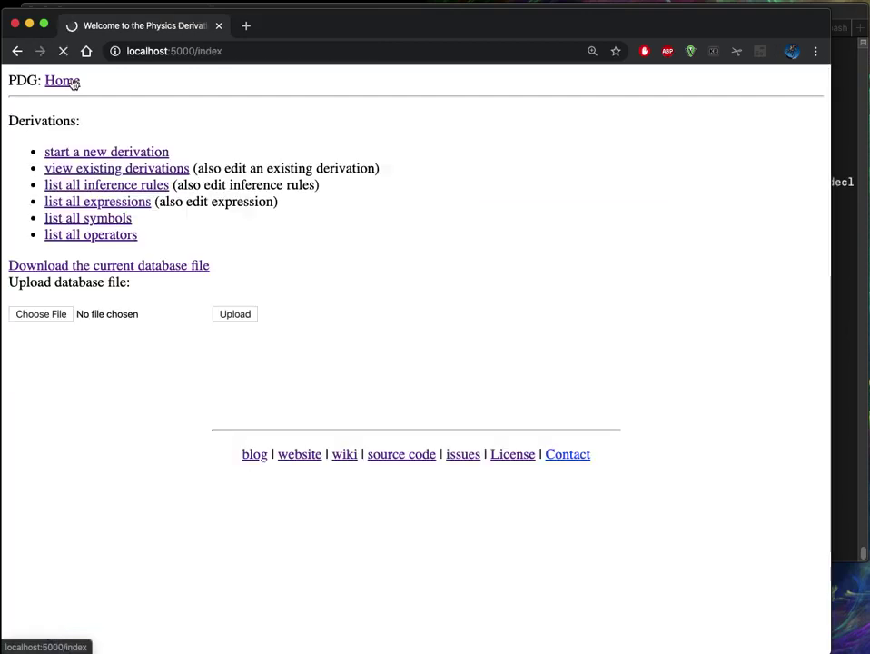
click(73, 207)
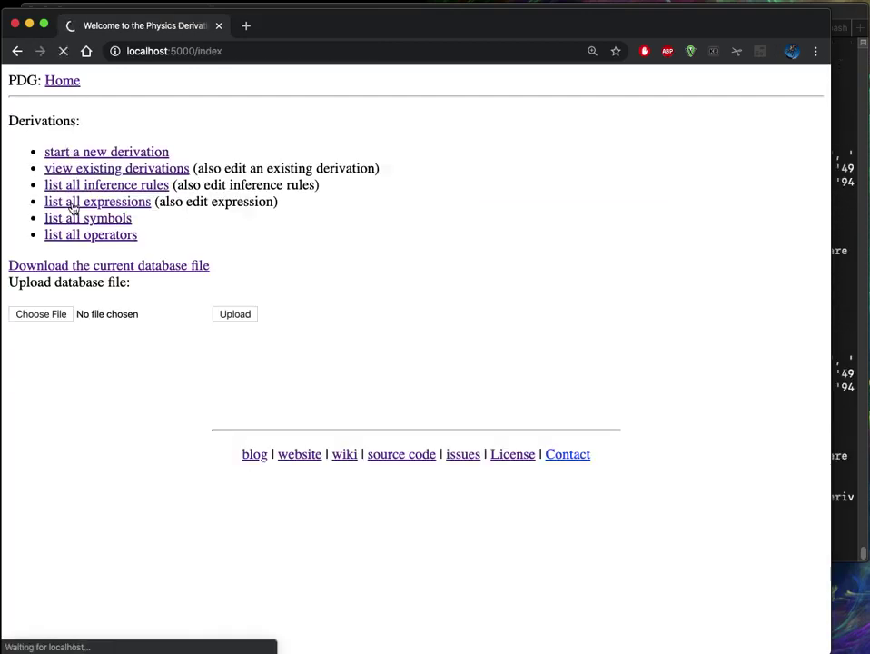
triple_click(125, 215)
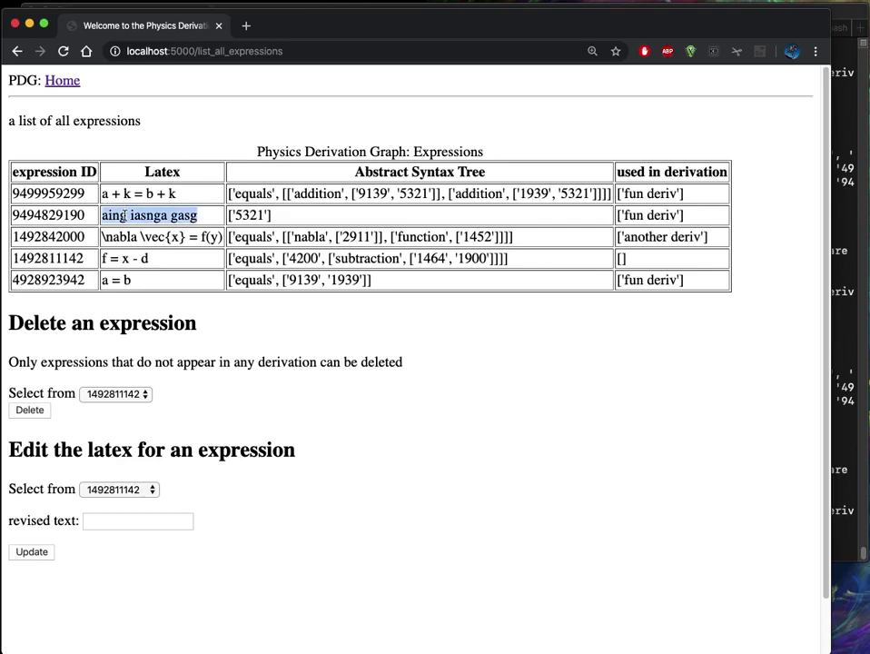
click(109, 495)
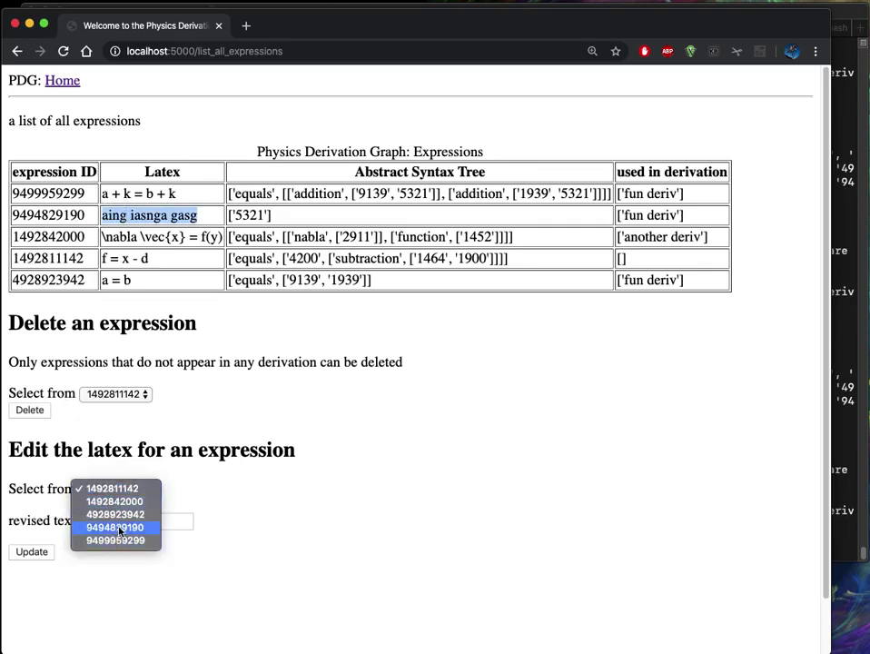
key(Escape)
key(9)
click(109, 520)
text(k)
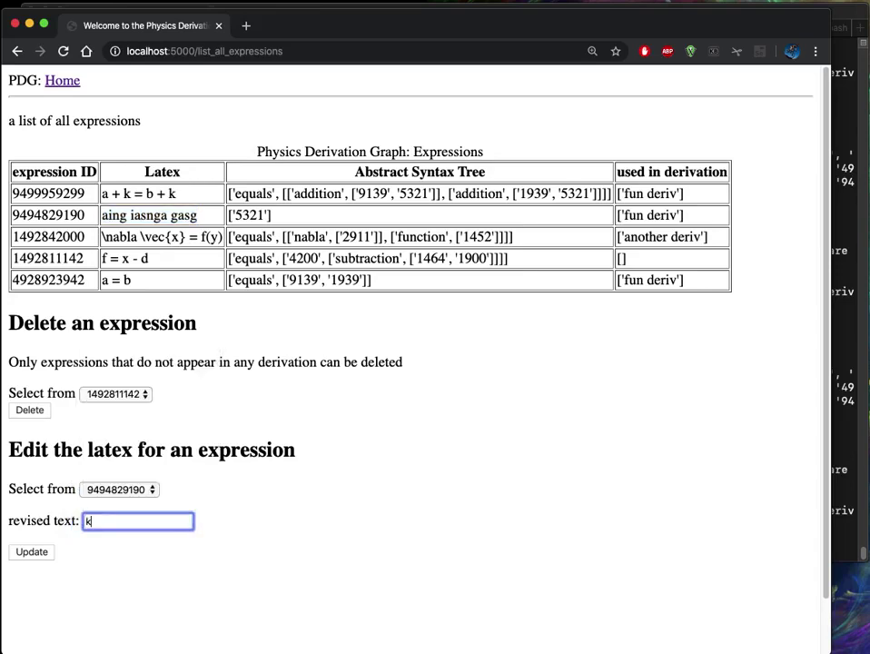
click(25, 552)
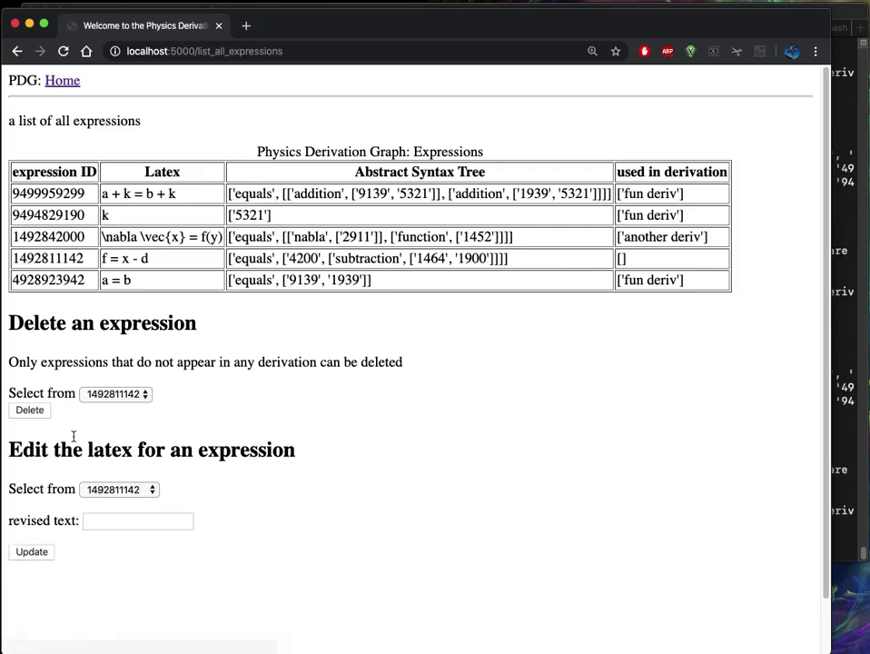
click(64, 85)
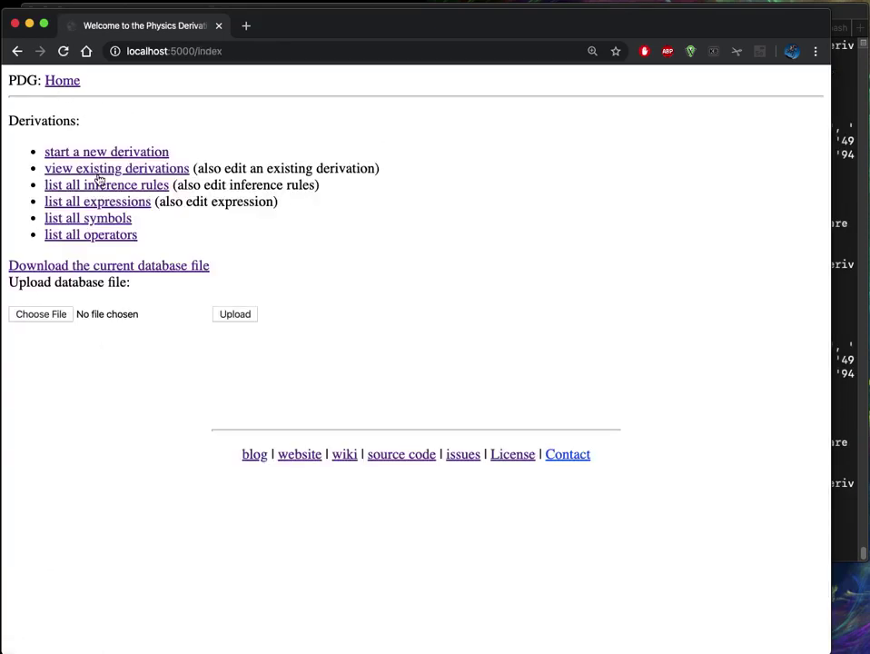
Select fun deriv from existing derivations, display its graph, and generate its PDF.
click(100, 176)
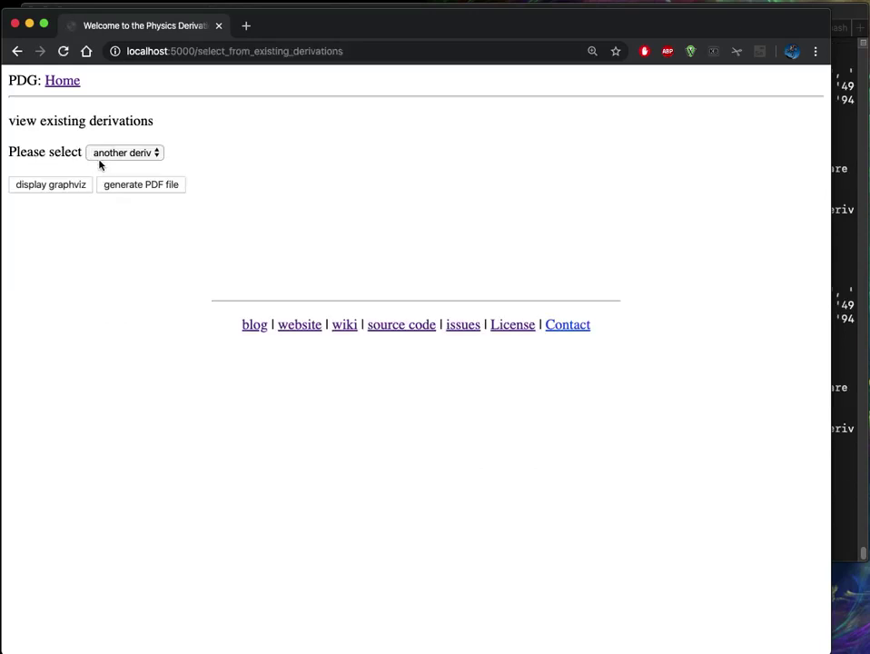
click(98, 158)
click(98, 166)
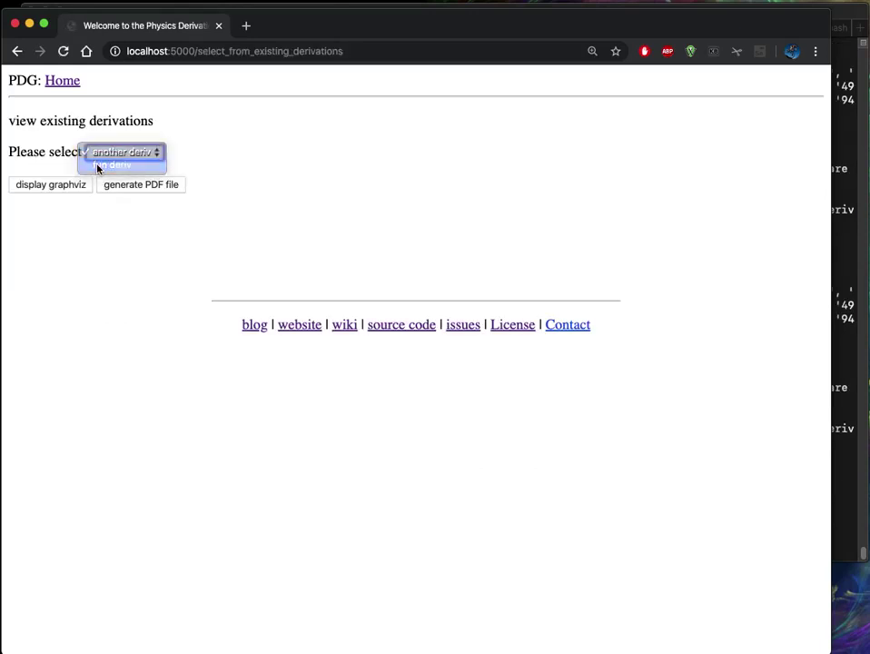
click(51, 187)
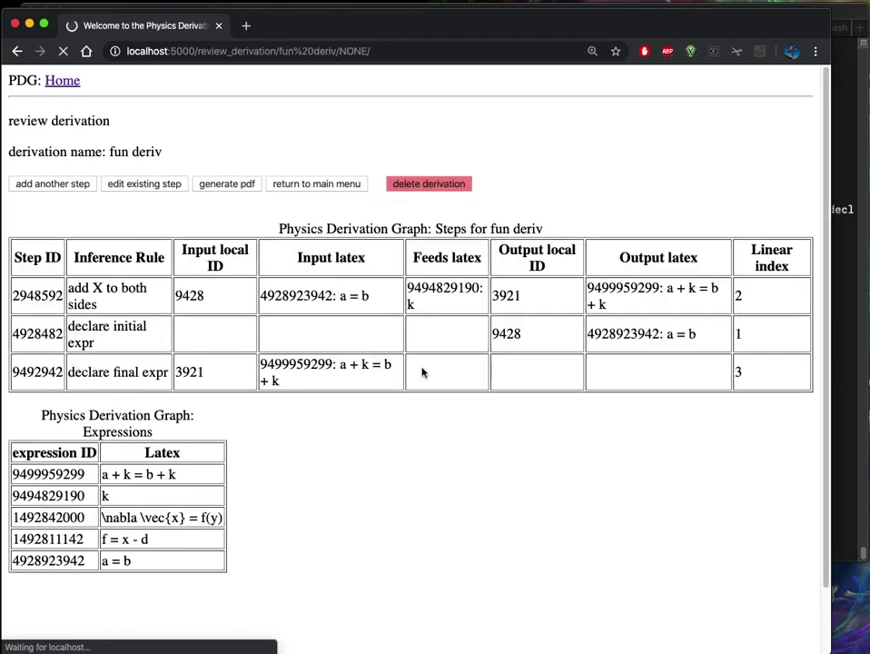
scroll(528, 387, down, 5)
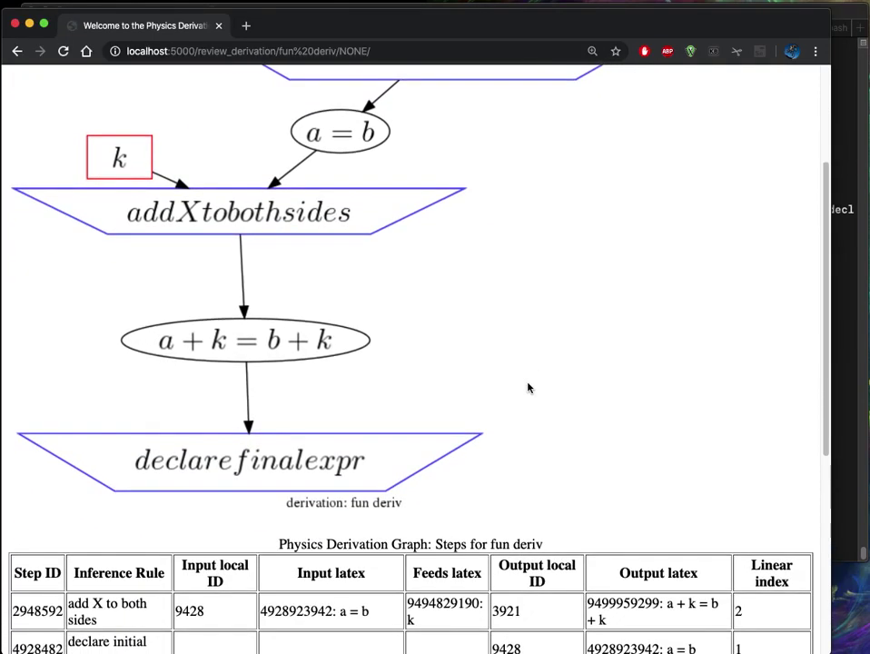
scroll(529, 389, up, 3)
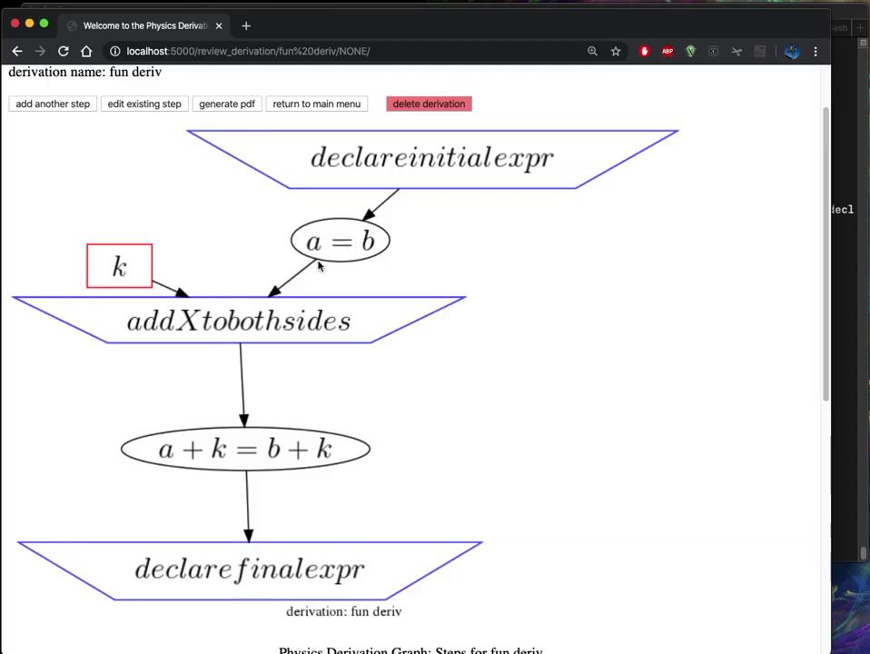
scroll(315, 461, up, 3)
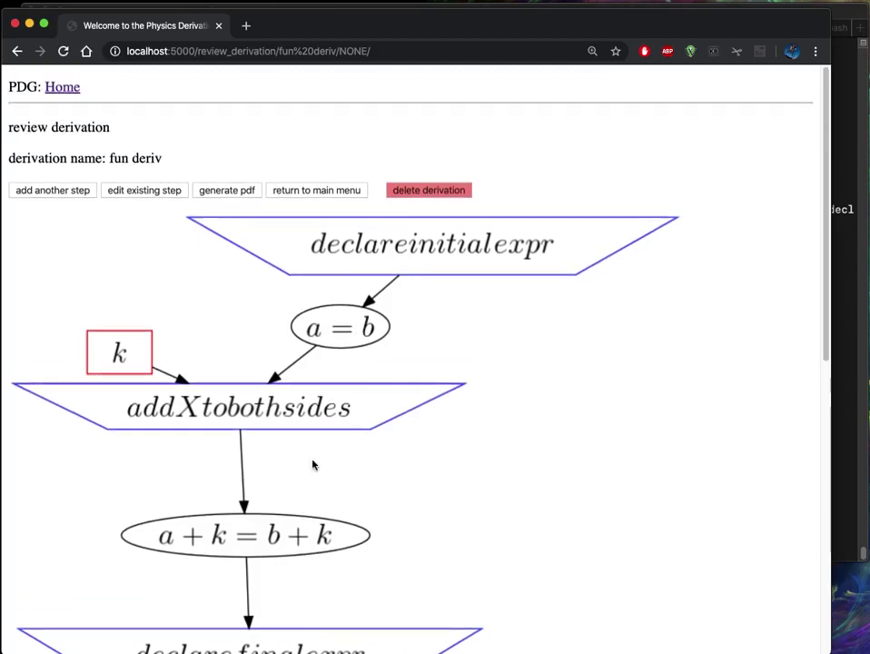
click(209, 186)
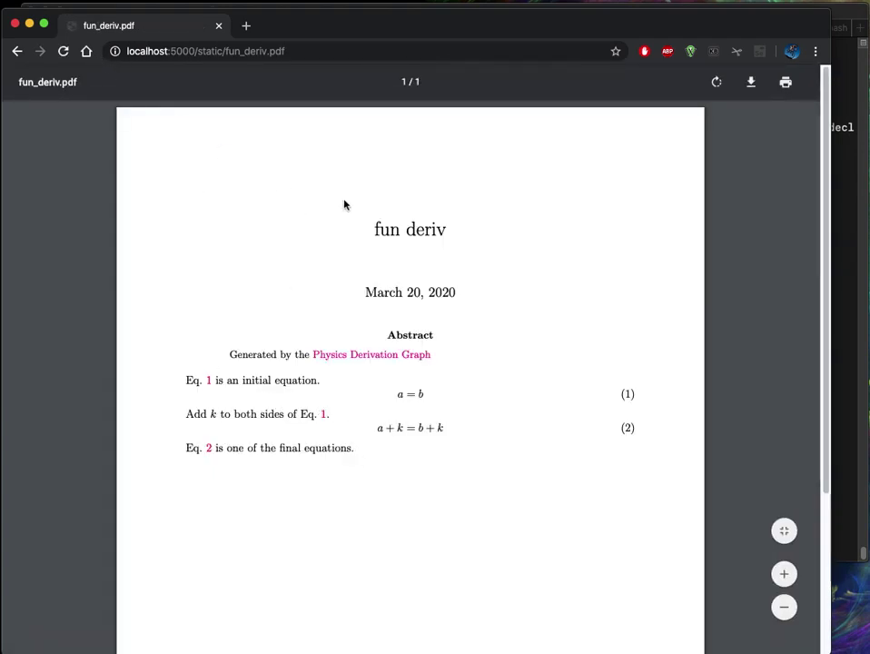
Leave the PDF, go home, and start a new derivation named 'an example'.
click(17, 50)
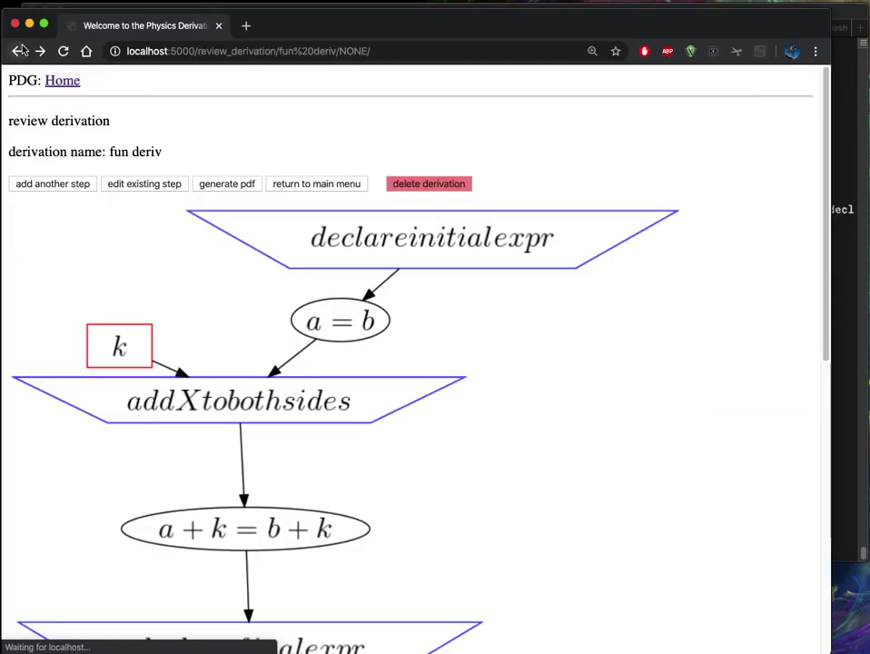
click(47, 82)
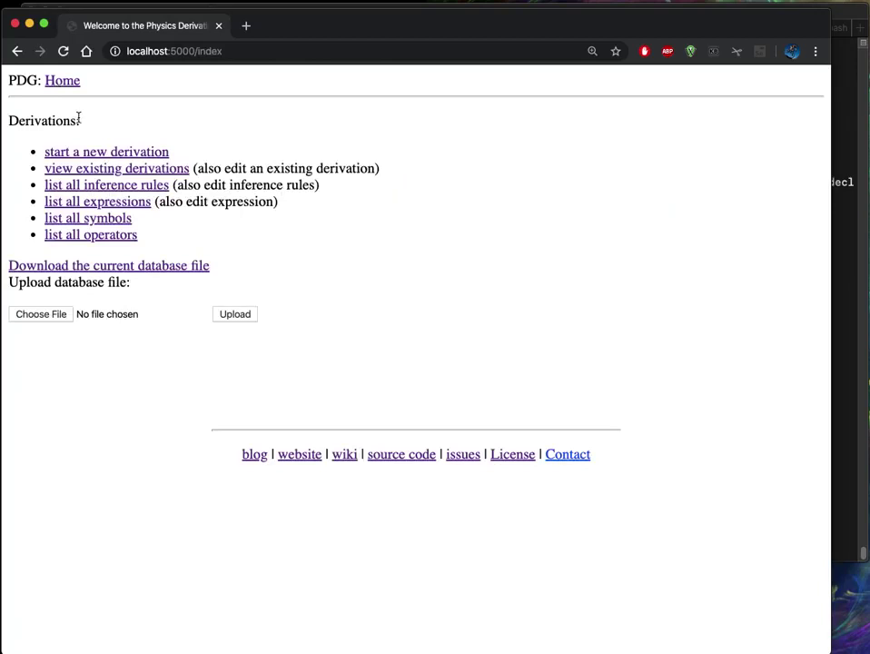
click(80, 152)
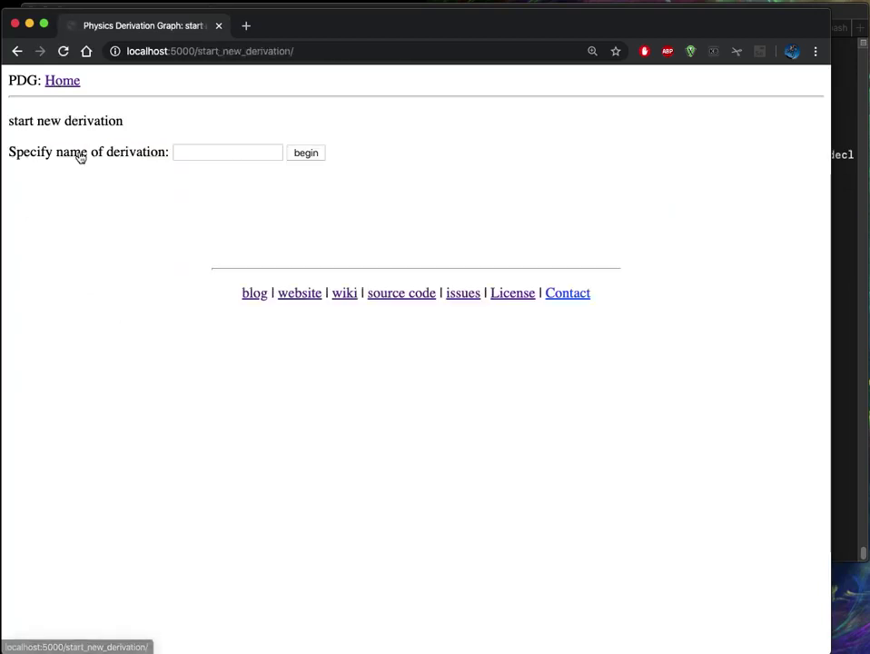
click(224, 155)
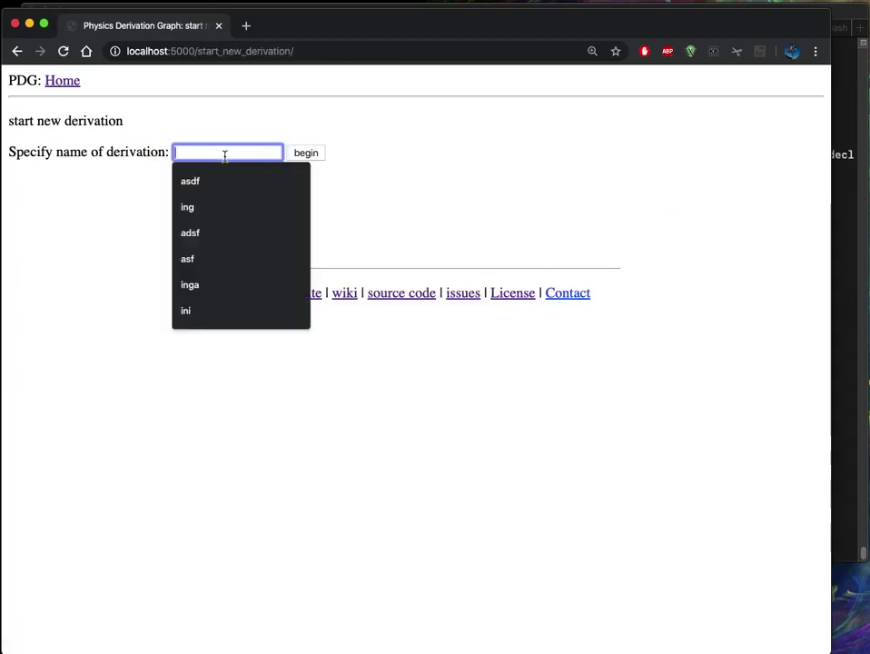
text(an exampl)
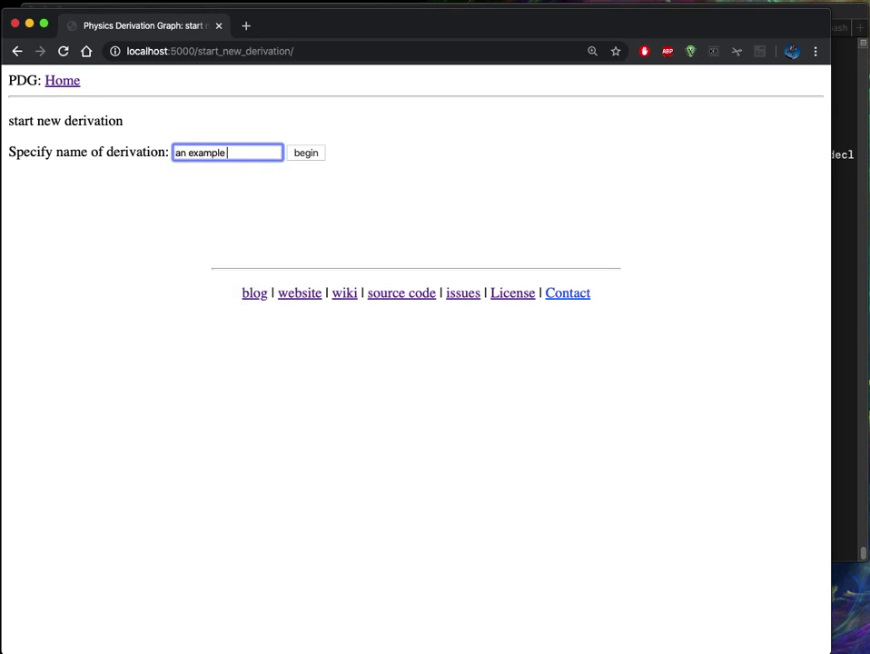
text(e)
Begin 'an example' and pick declare initial expr as the first inference rule.
key(Tab)
key(Return)
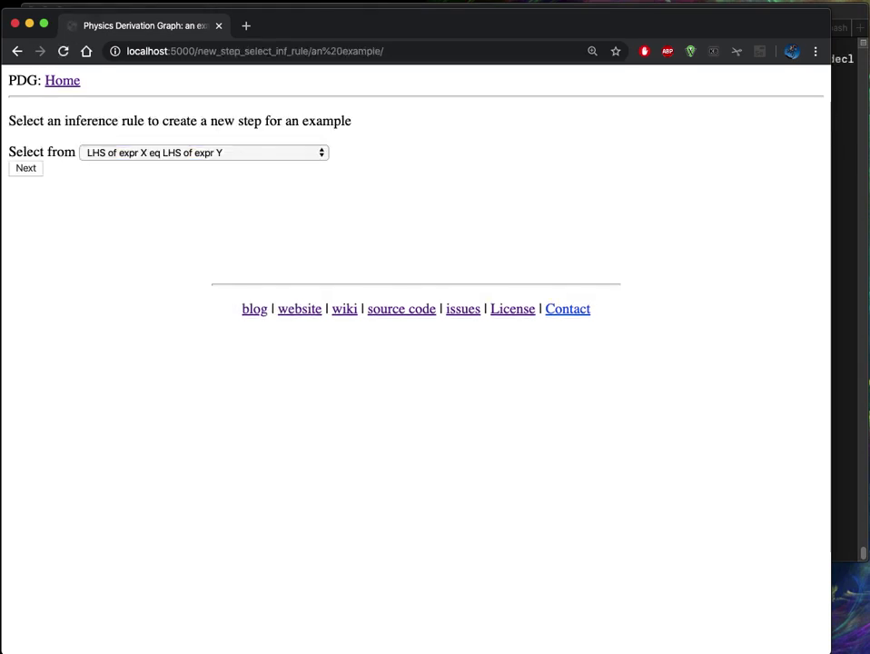
key(Tab)
key(Tab)
text(declare i)
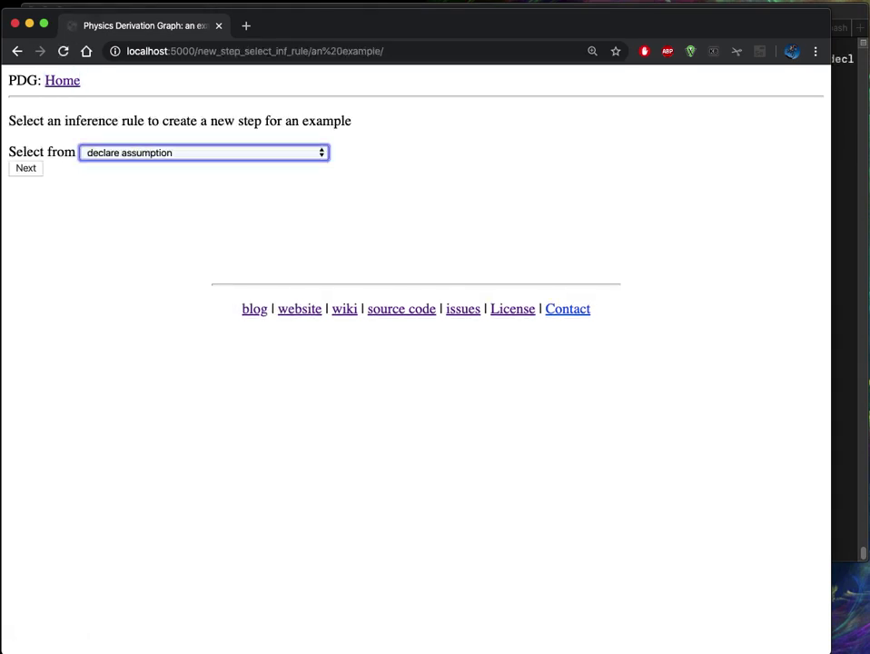
text(nitial expr)
key(Tab)
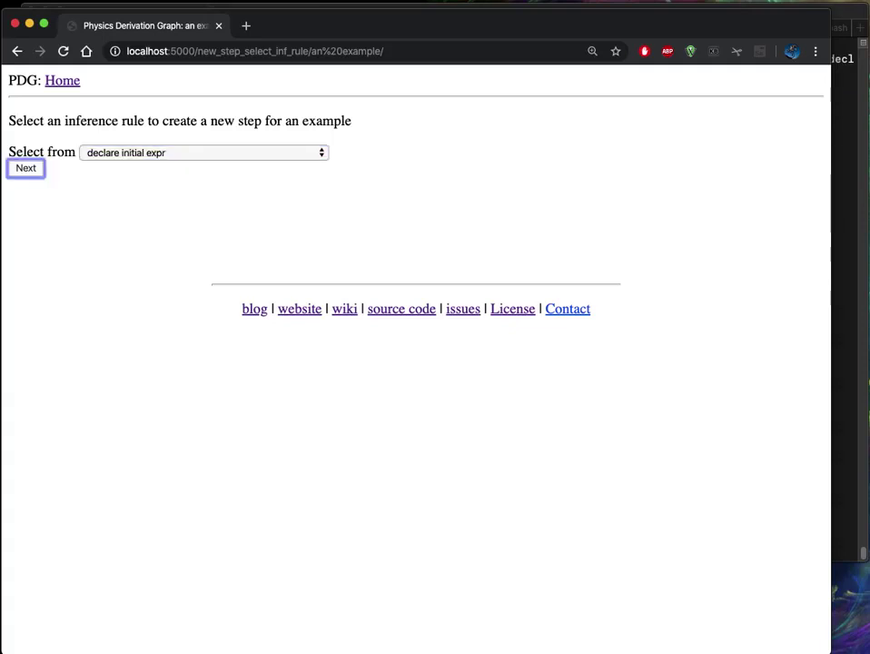
key(Return)
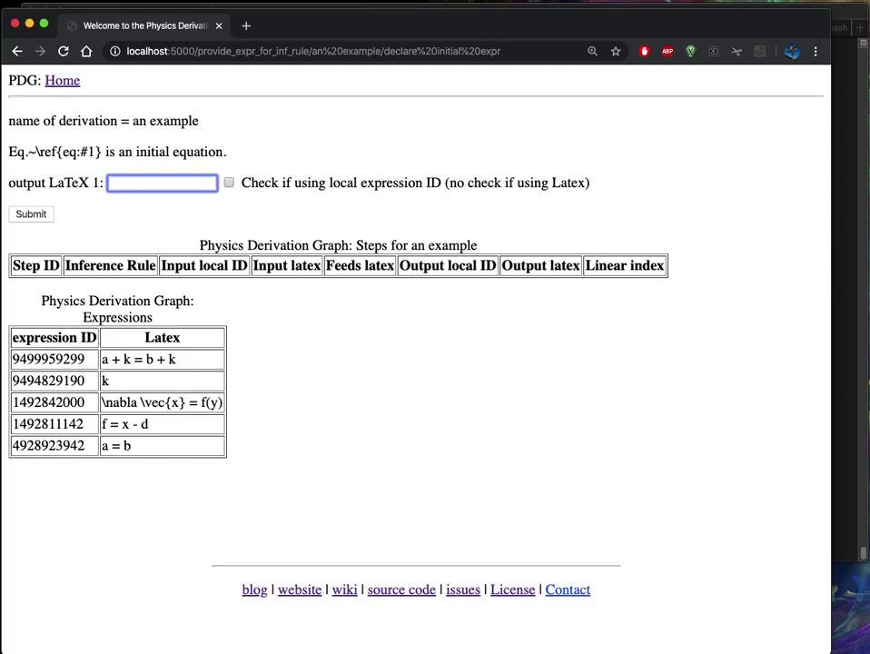
Enter b = g as the initial expression, submit it, and accept the step.
text(b =)
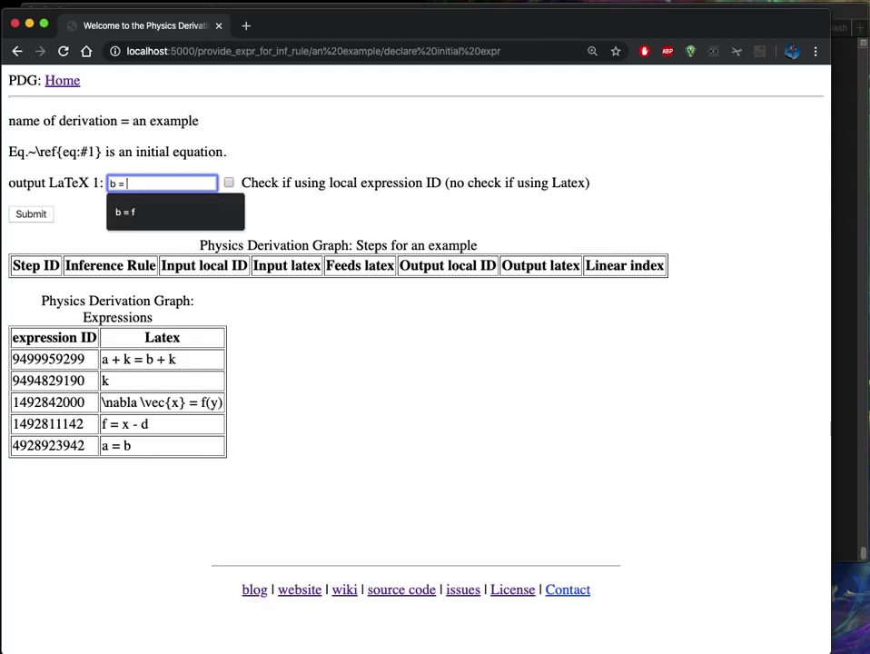
key(Escape)
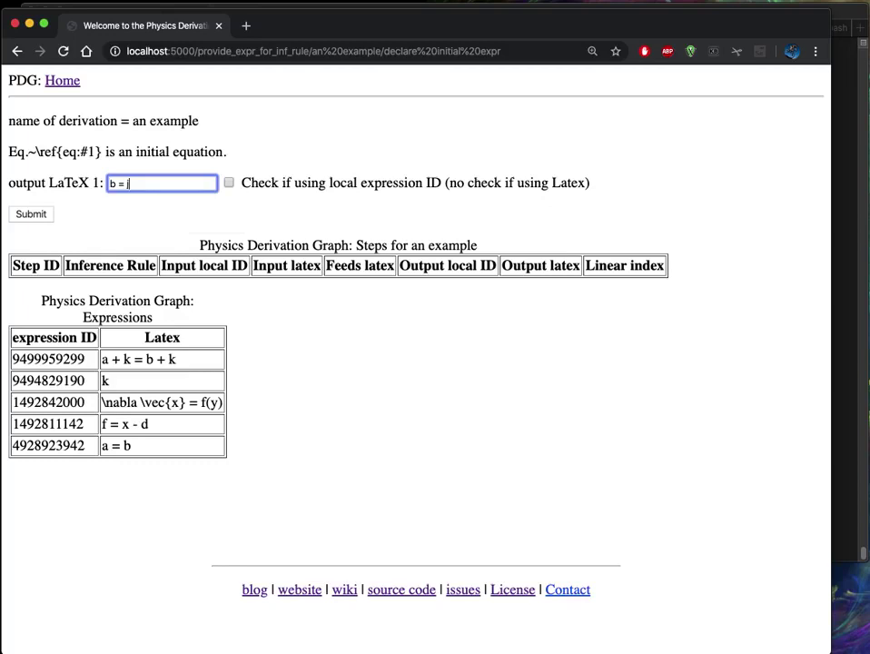
text(g)
key(Tab)
key(Tab)
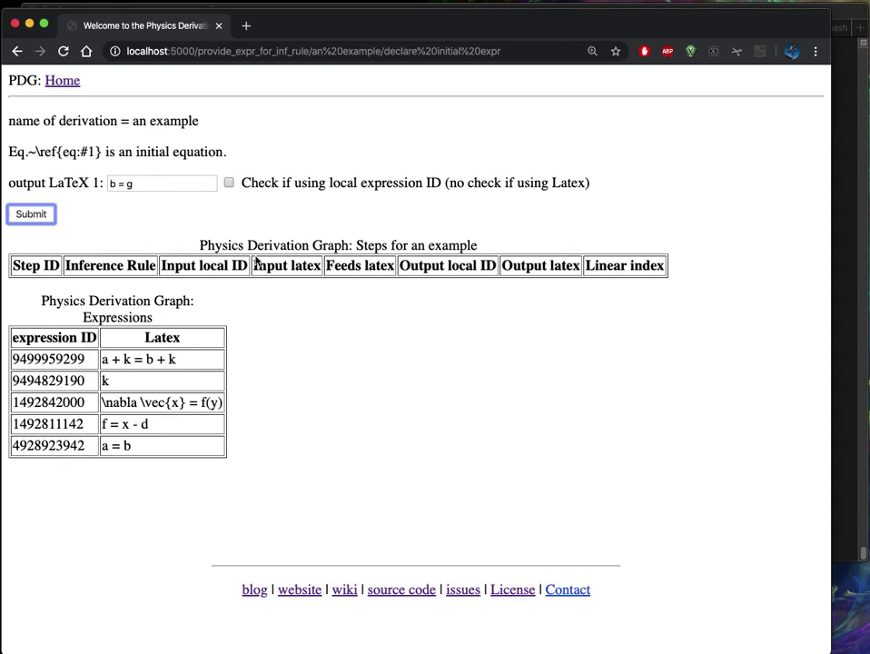
triple_click(328, 266)
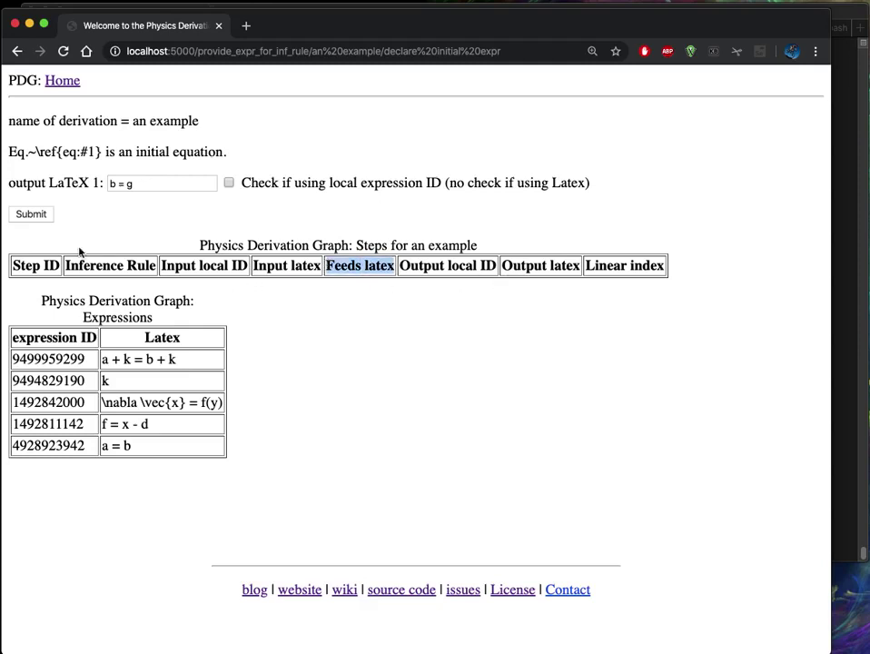
click(30, 216)
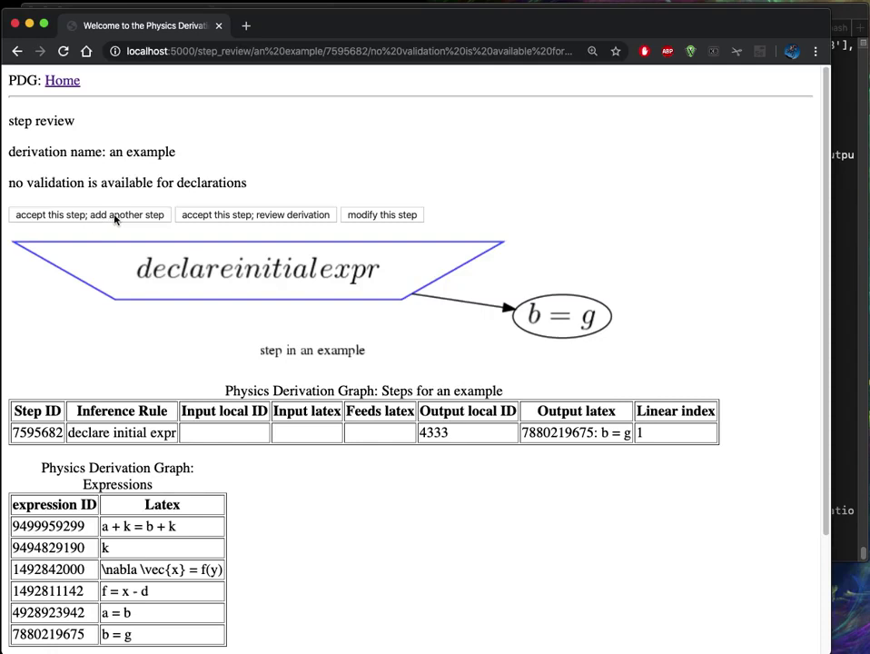
click(115, 216)
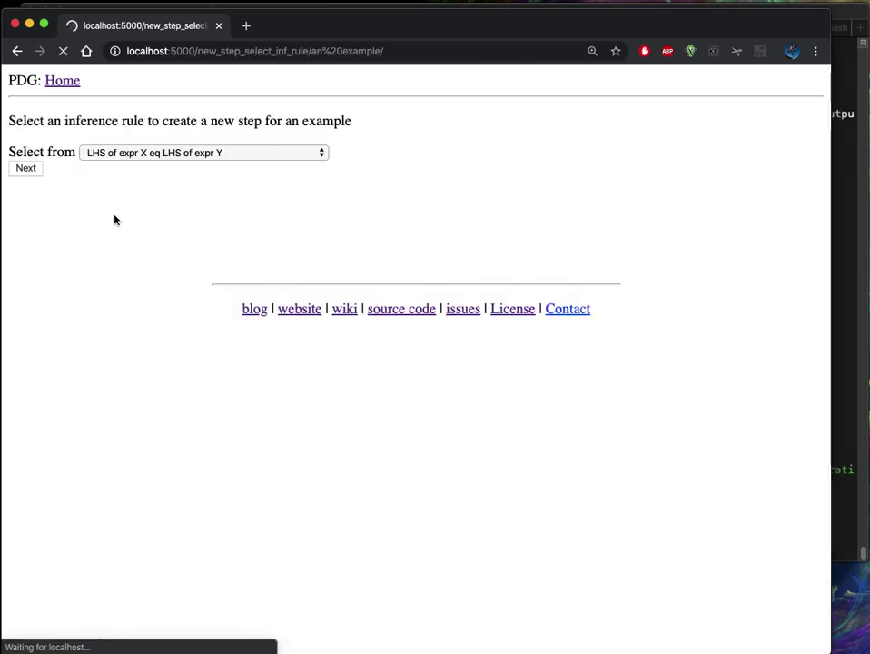
Choose the add X to both sides inference rule for the next step.
click(102, 154)
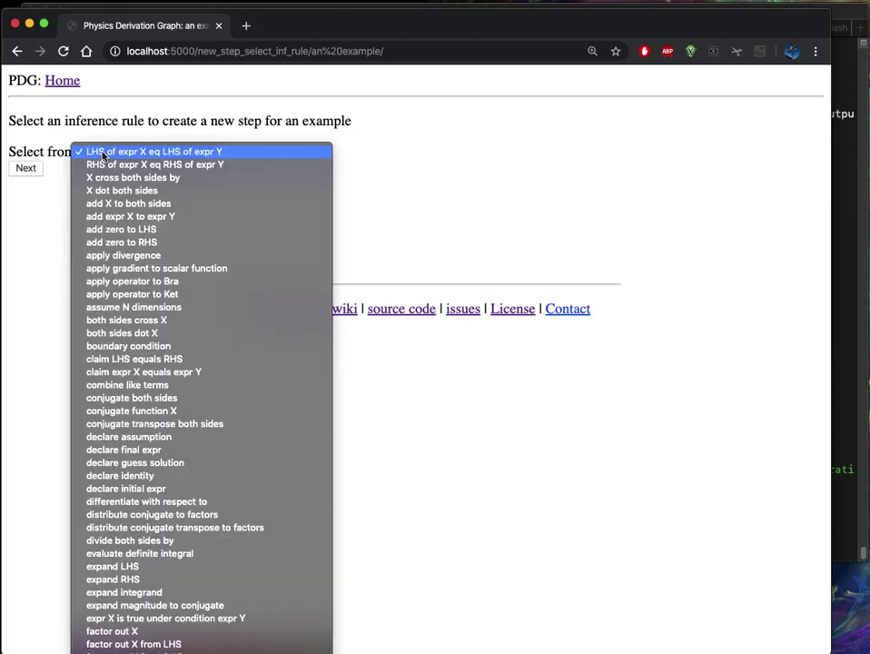
key(a)
key(Return)
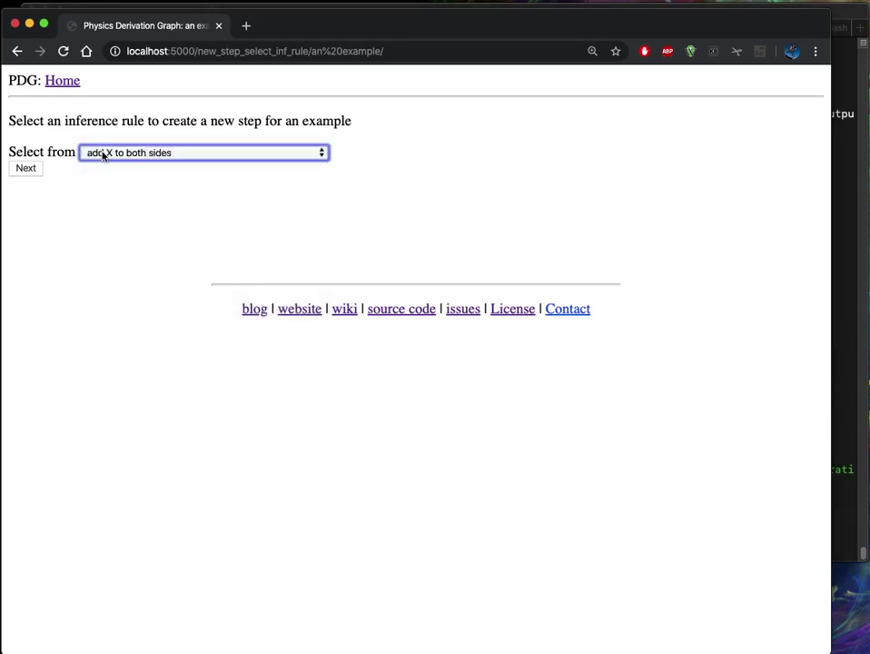
key(Tab)
key(Return)
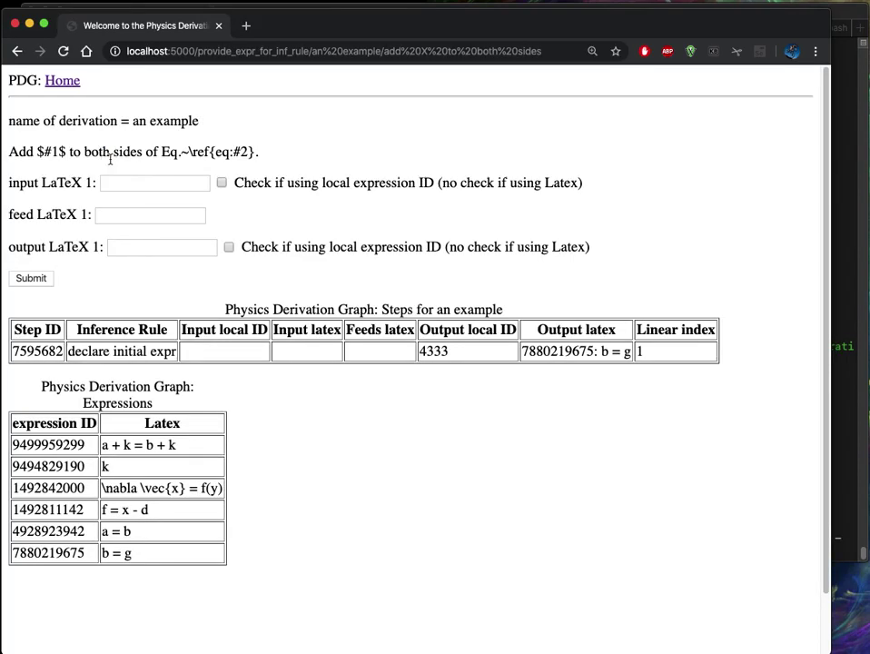
Use local ID 4333 as input, feed 2, output b + 2 = g + 2, and submit.
double_click(438, 354)
key(super+c)
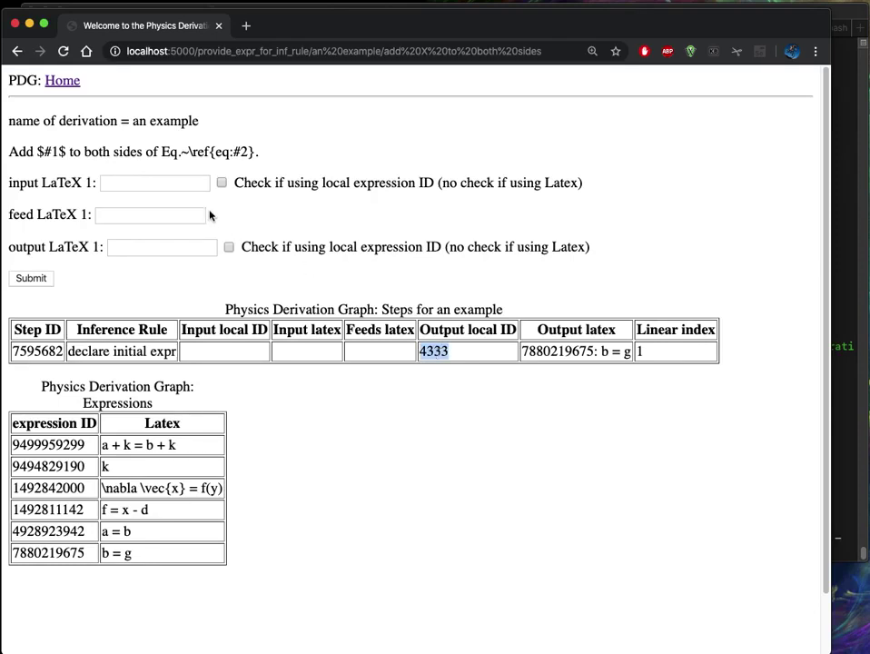
click(180, 184)
key(super+v)
key(Tab)
key(space)
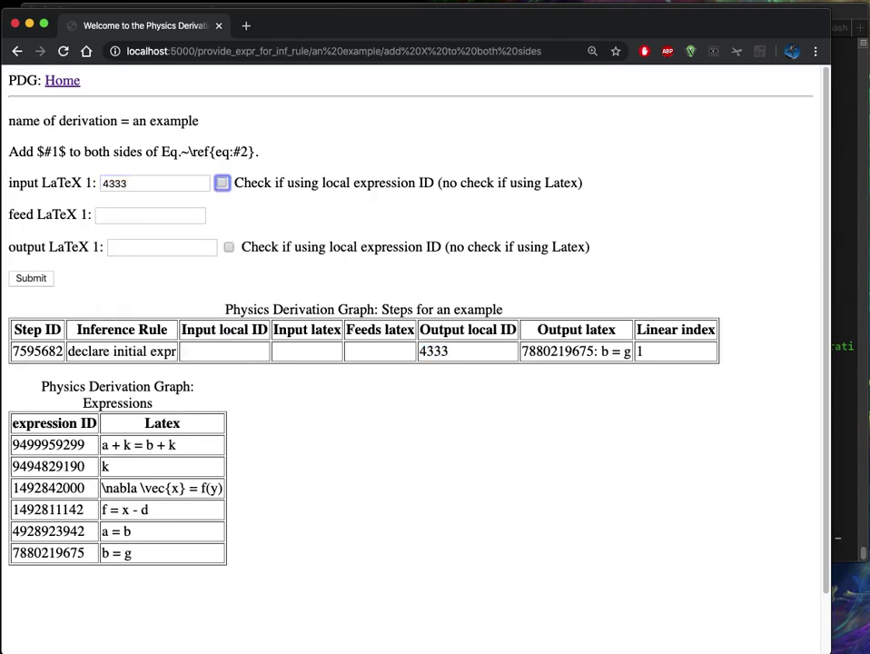
key(Tab)
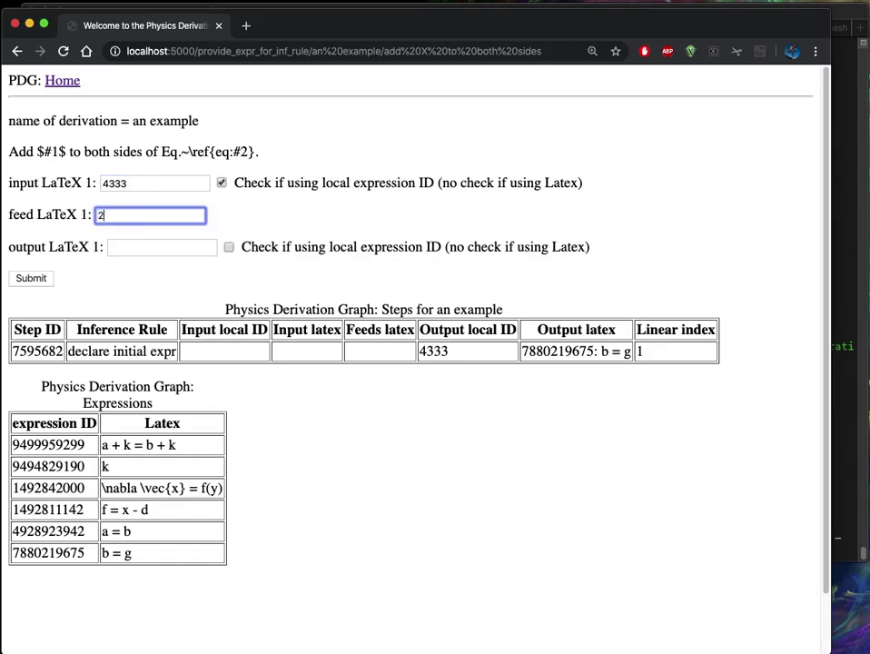
text(2)
key(Tab)
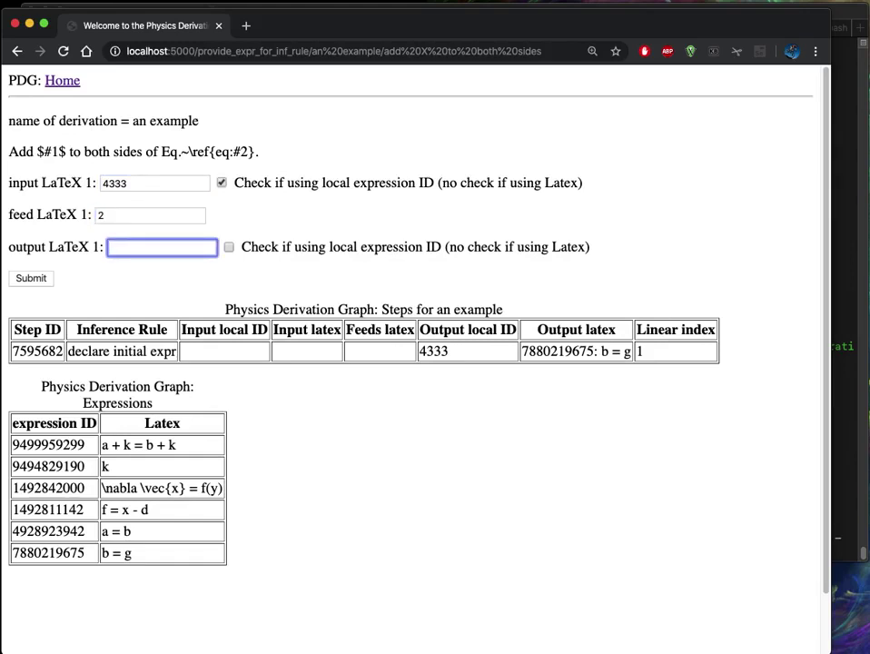
text(b +)
key(Tab)
key(Tab)
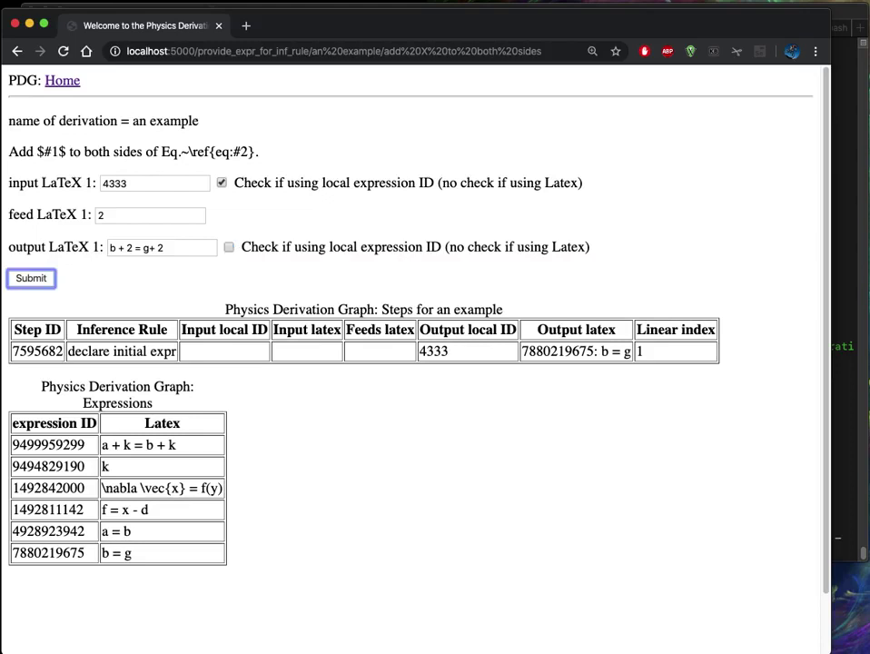
key(Return)
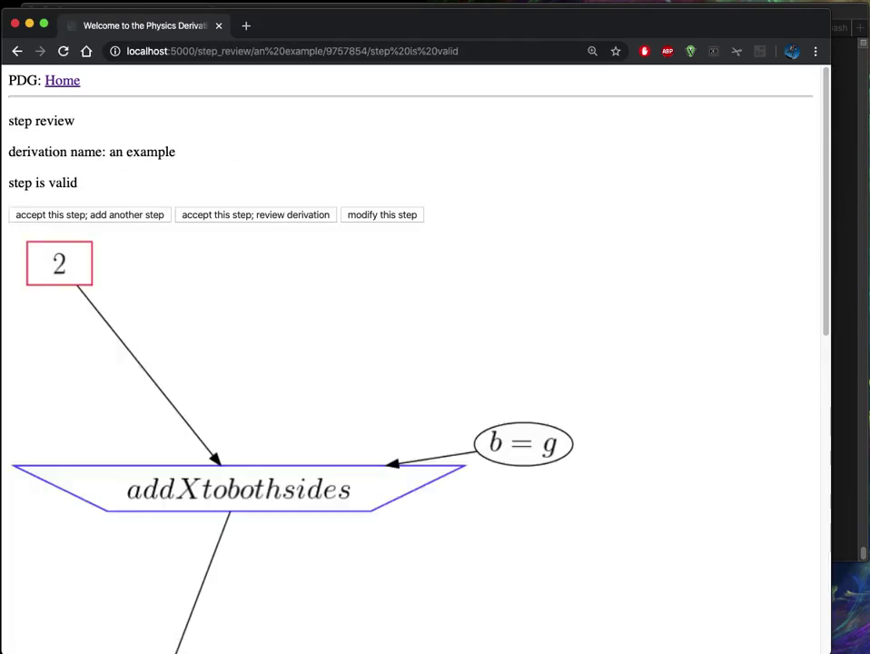
scroll(328, 305, down, 5)
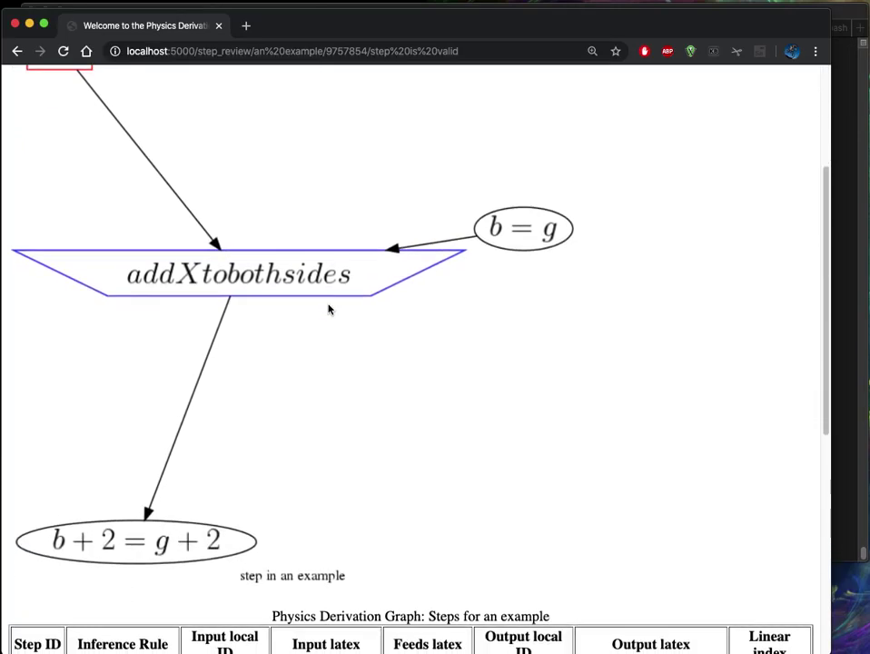
scroll(329, 310, up, 2)
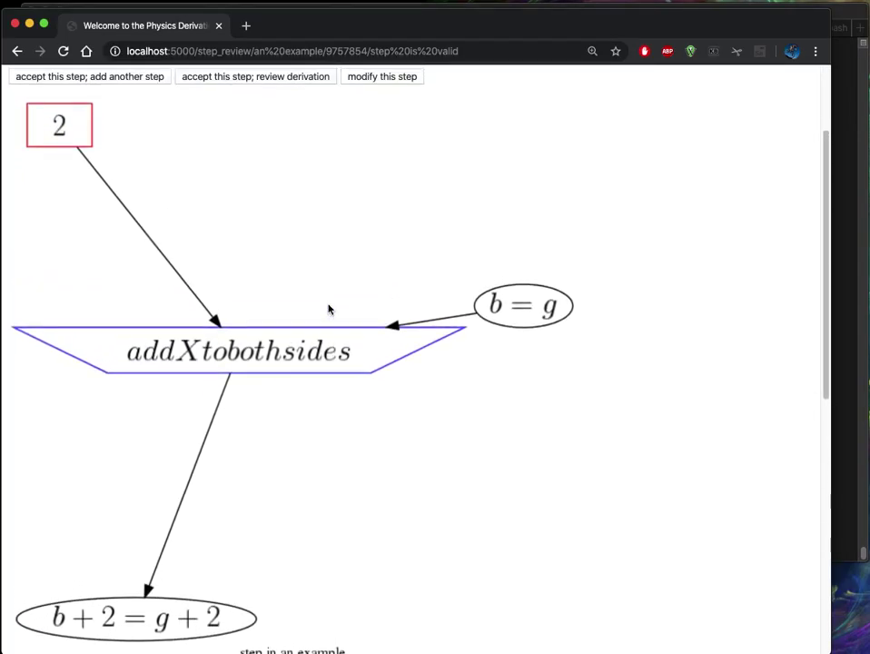
scroll(329, 309, up, 3)
double_click(65, 181)
click(65, 180)
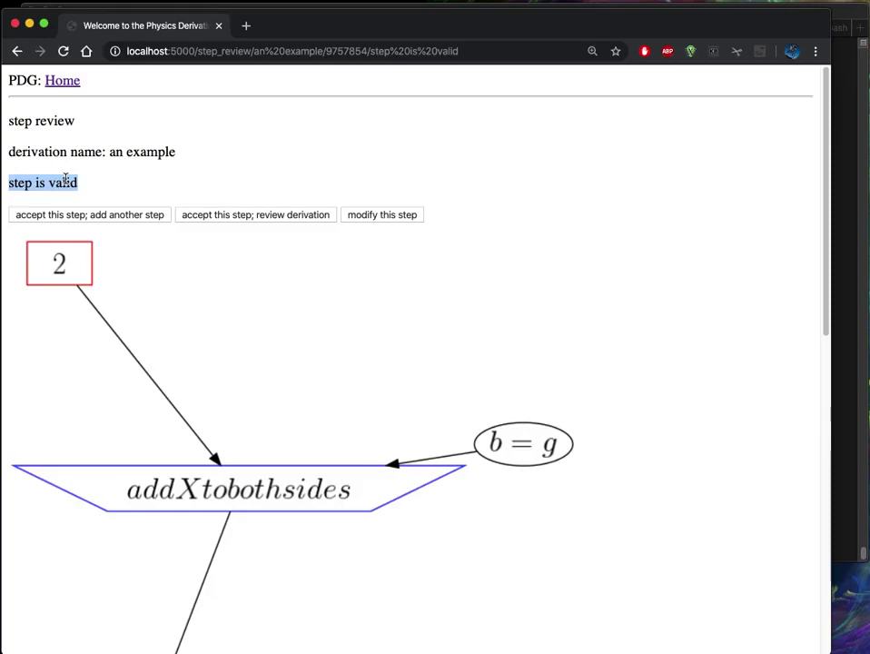
scroll(217, 292, down, 4)
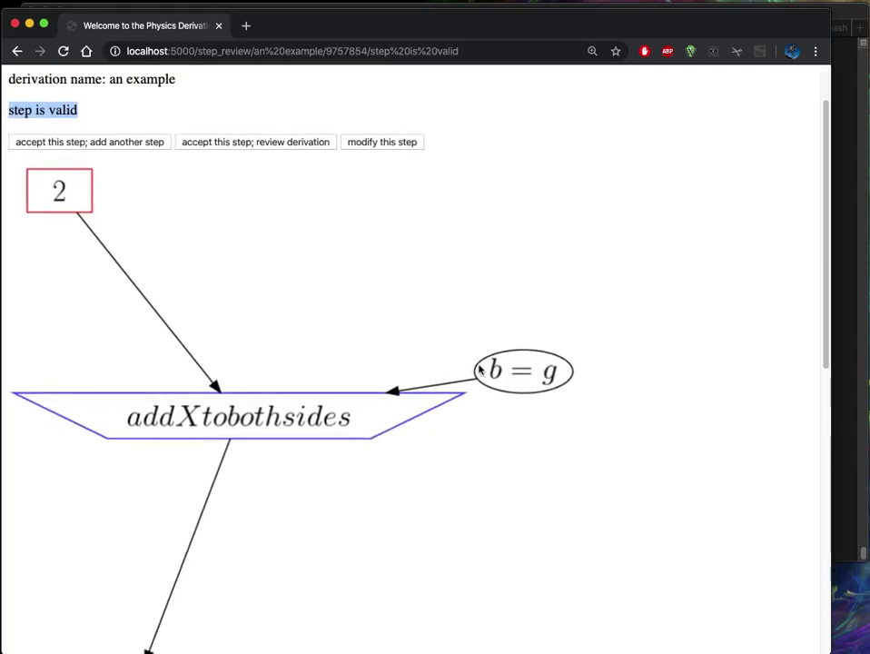
scroll(479, 368, down, 4)
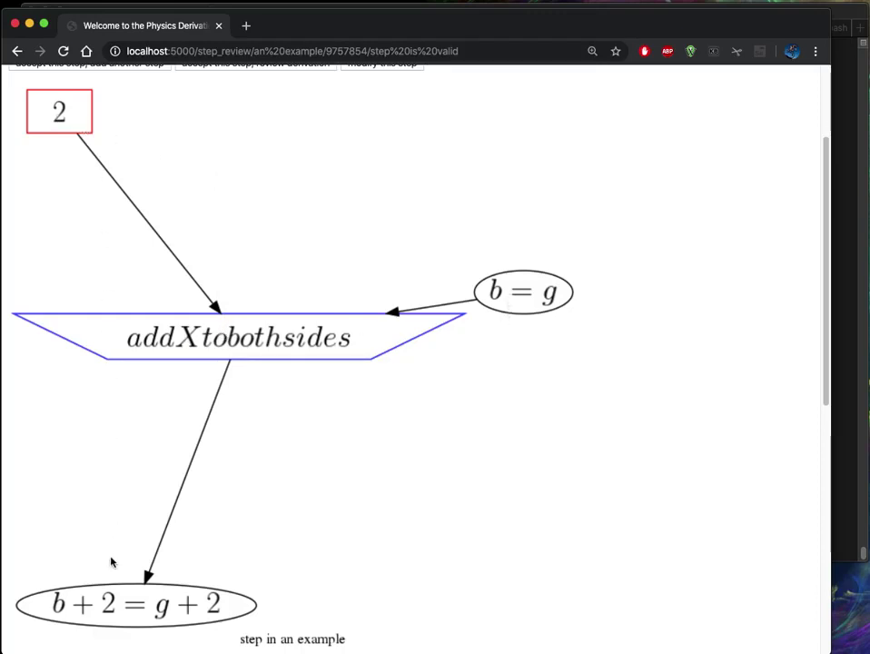
scroll(264, 591, up, 3)
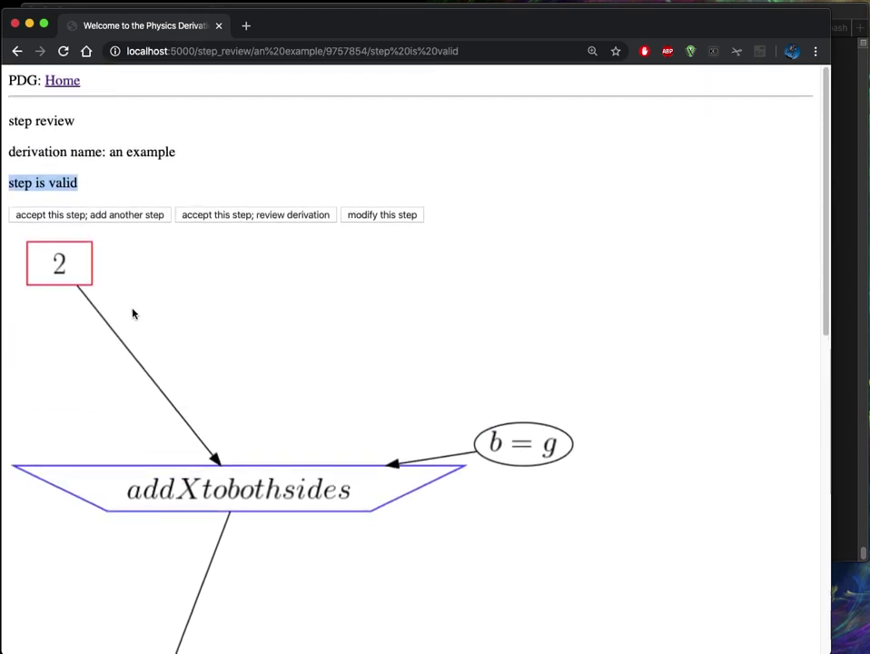
triple_click(83, 188)
click(243, 215)
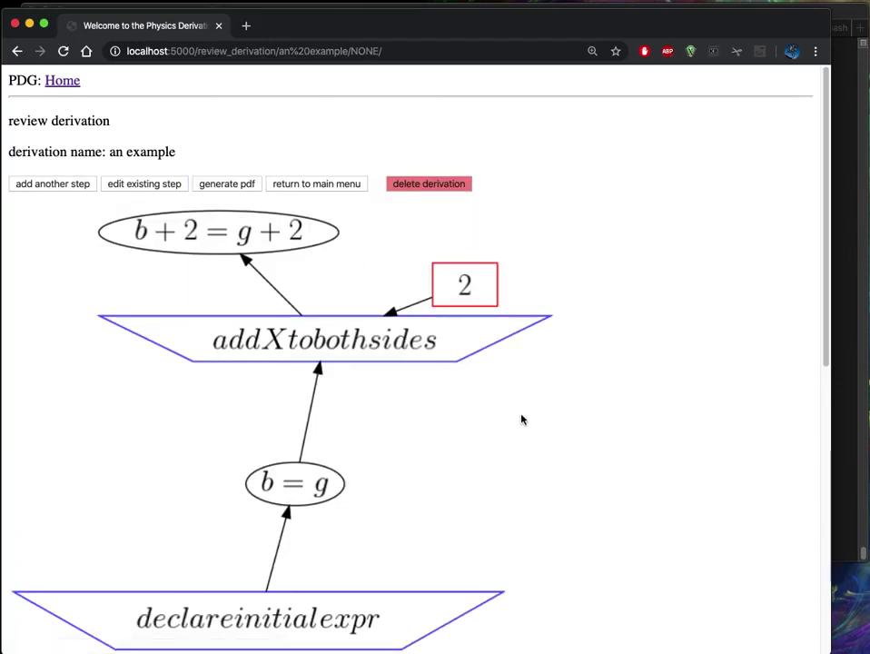
Add another step and choose the declare final expr inference rule.
scroll(523, 419, down, 1)
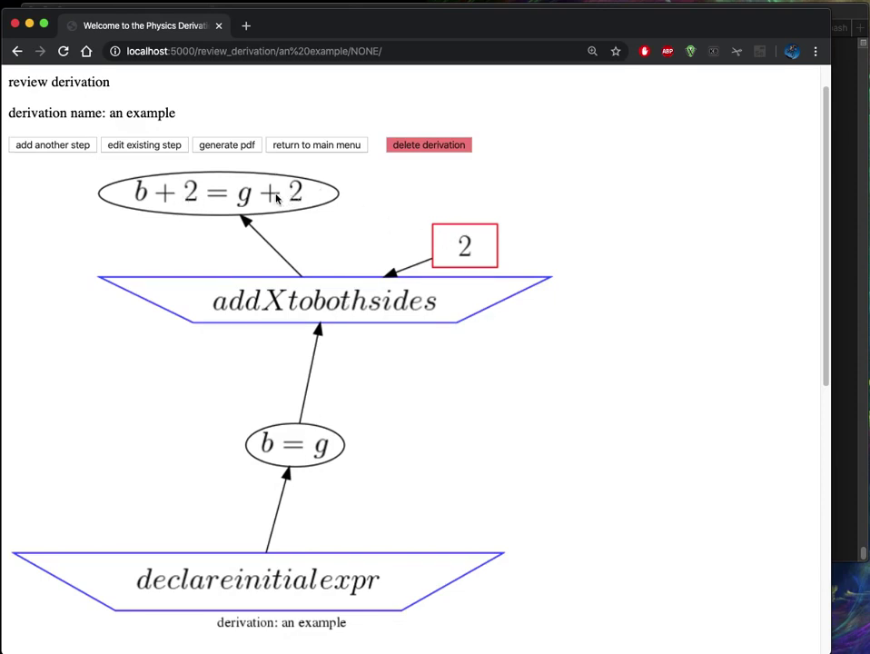
click(80, 146)
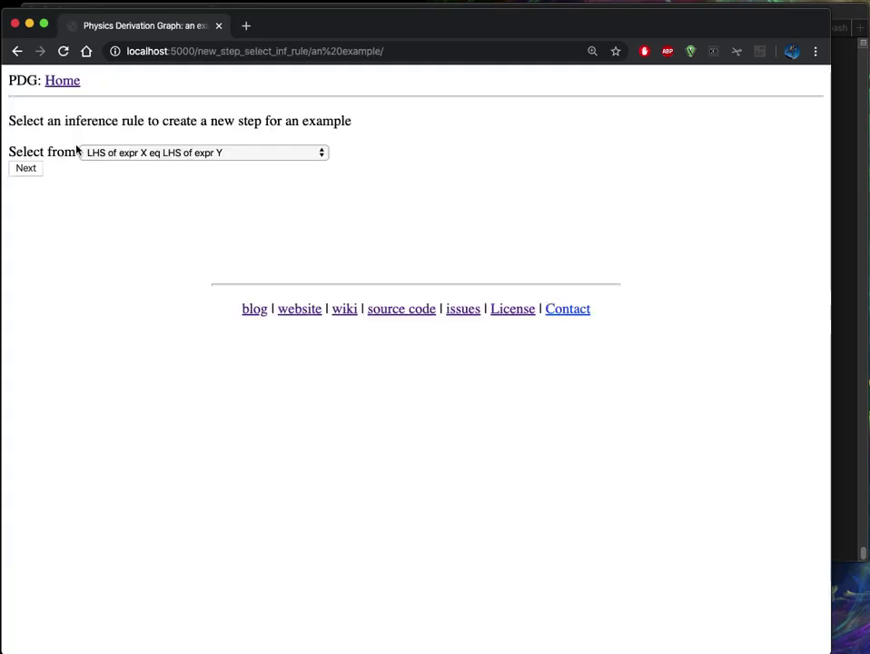
click(113, 152)
click(112, 153)
key(d)
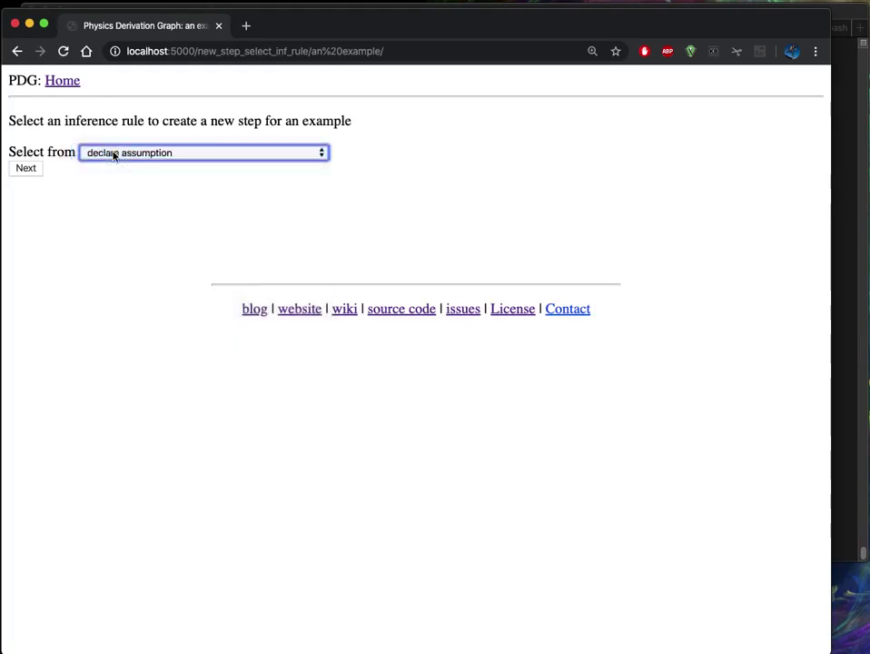
key(d)
key(Tab)
key(Return)
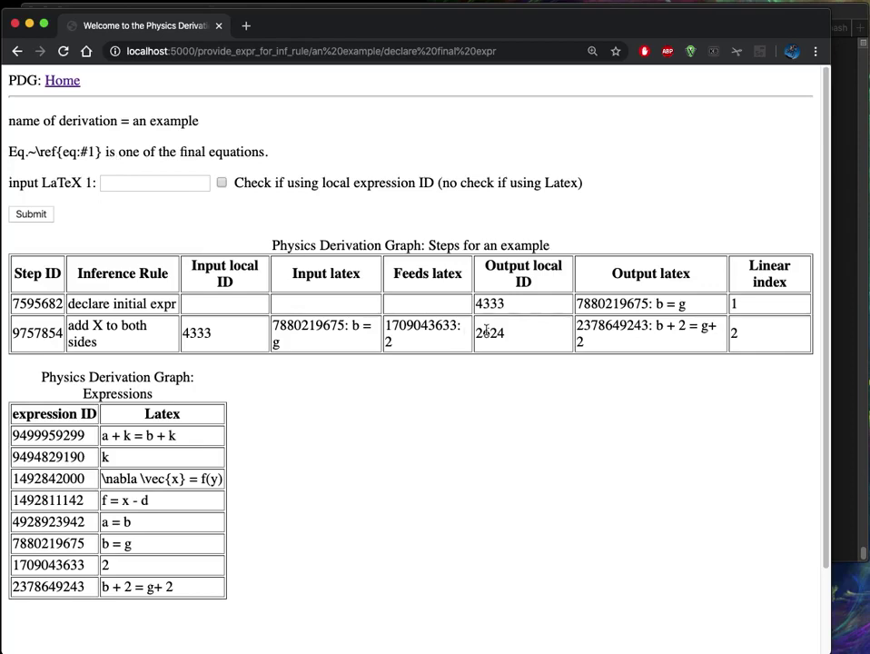
Enter local ID 2624 as the final expression, submit, and accept to review the derivation.
double_click(478, 333)
key(super+c)
click(168, 188)
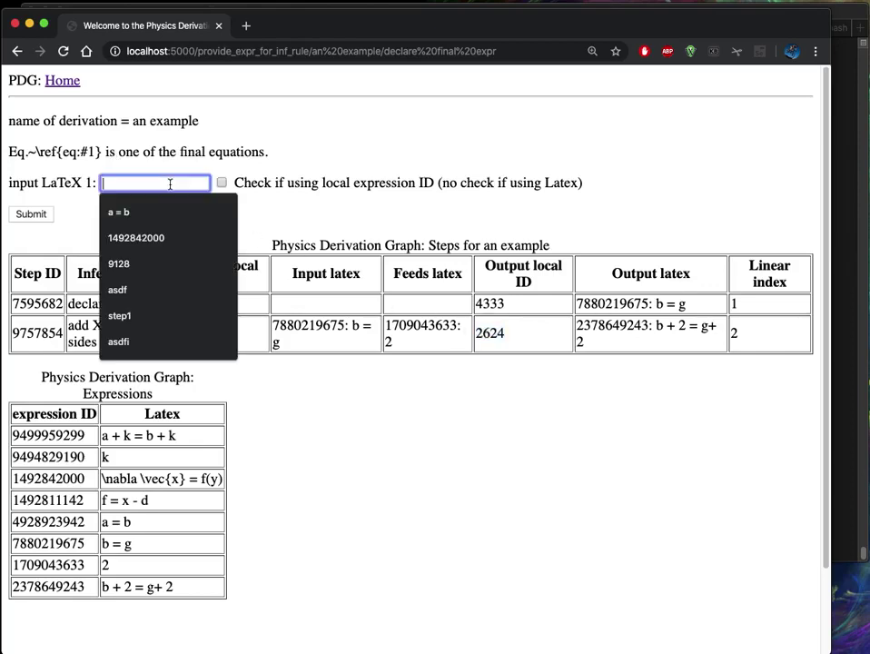
key(super+v)
key(Tab)
key(space)
key(Tab)
key(Return)
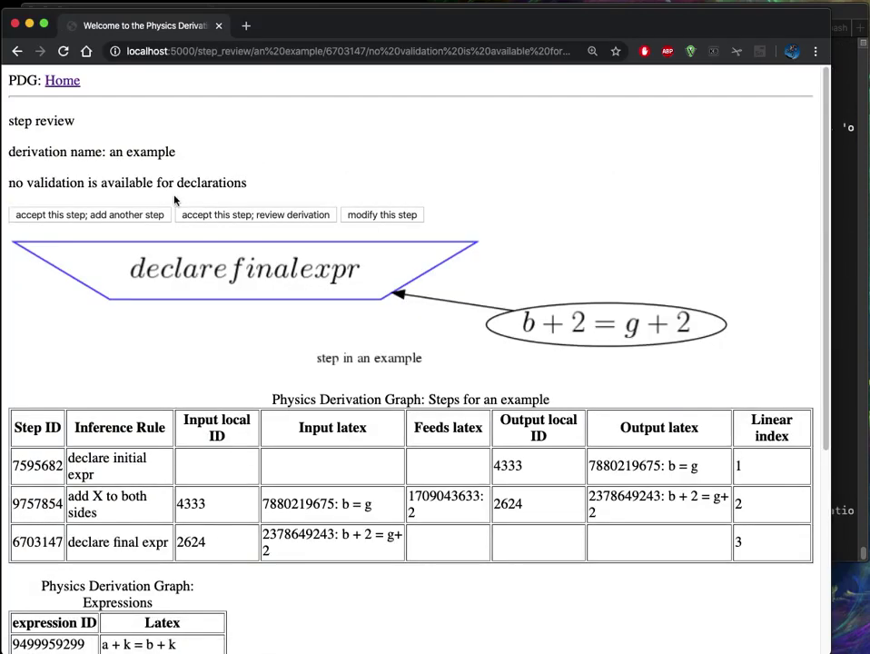
click(198, 214)
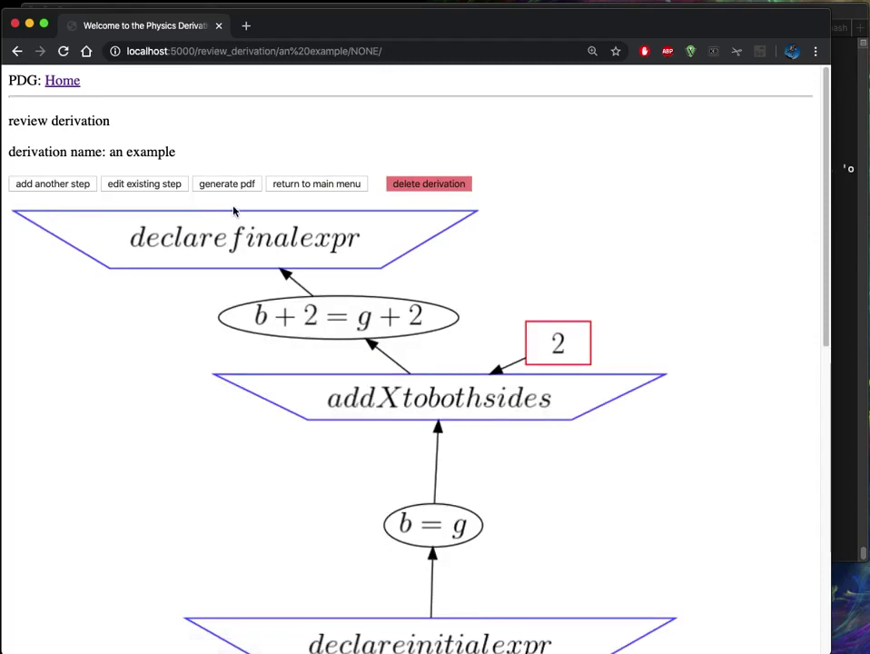
Generate an_example.pdf, then go back to the derivation review page.
scroll(282, 218, down, 5)
scroll(282, 218, up, 4)
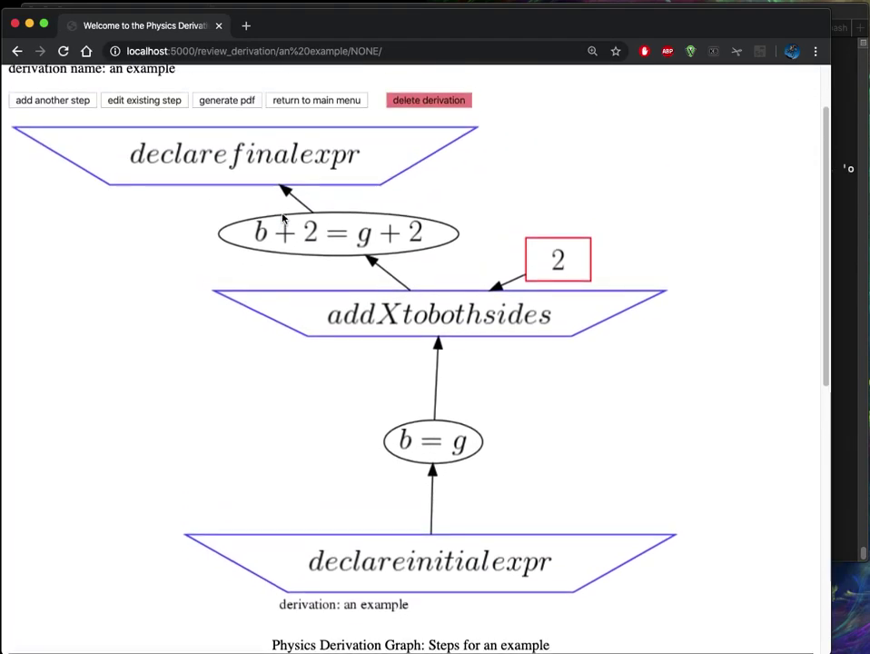
click(227, 127)
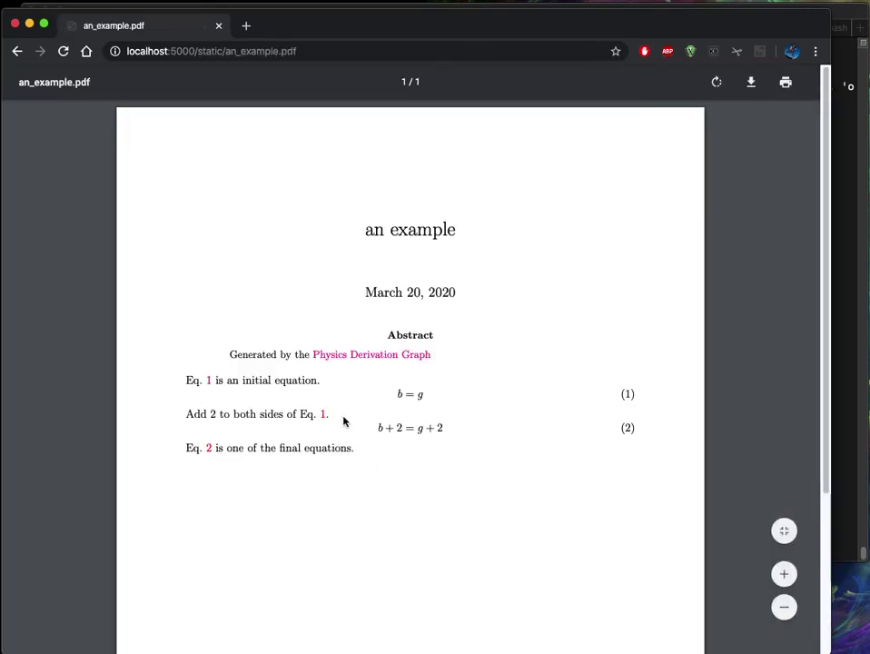
click(18, 52)
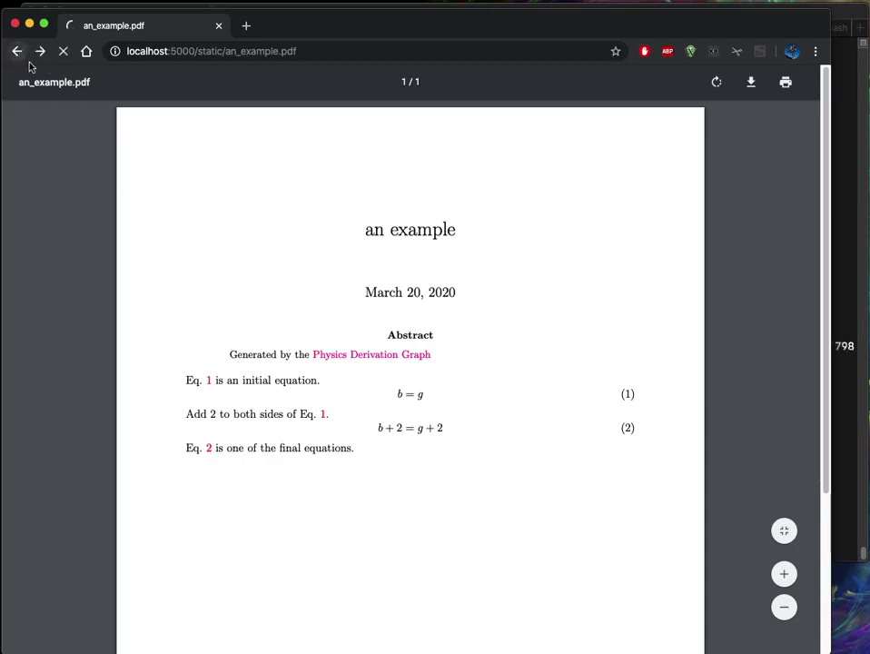
scroll(329, 281, down, 10)
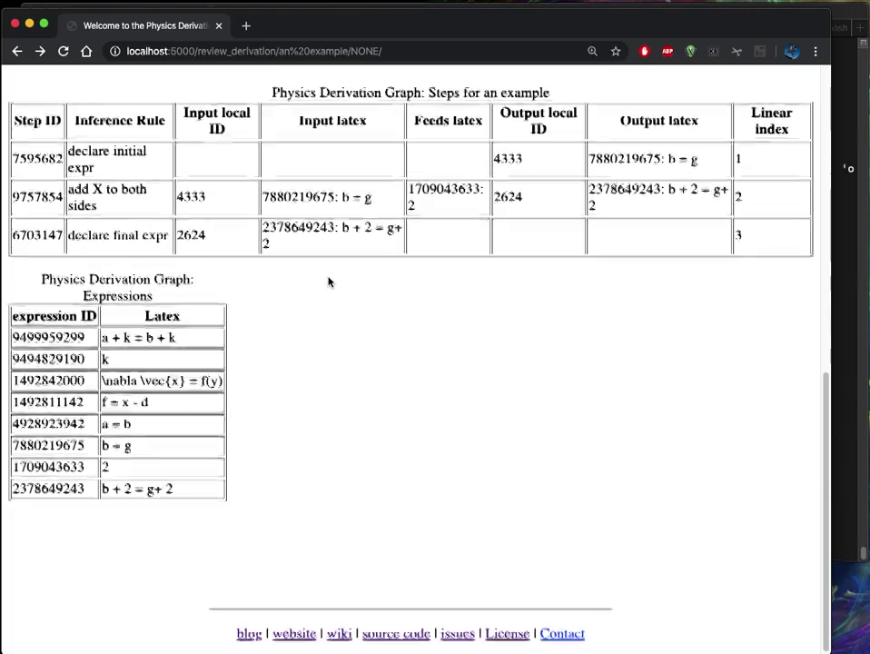
Leave the 'an example' review page and go back to the derivations menu.
scroll(329, 281, up, 10)
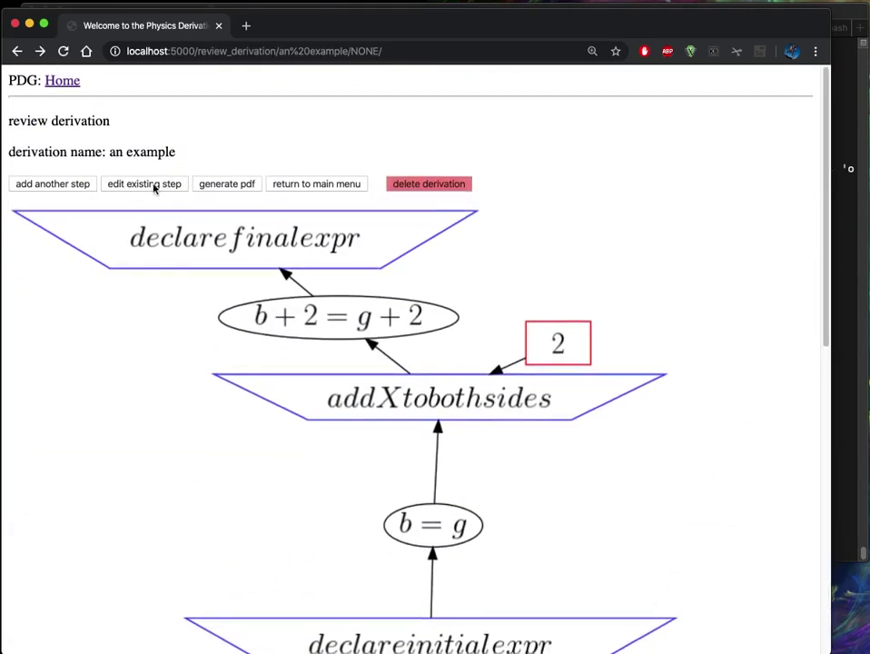
click(277, 185)
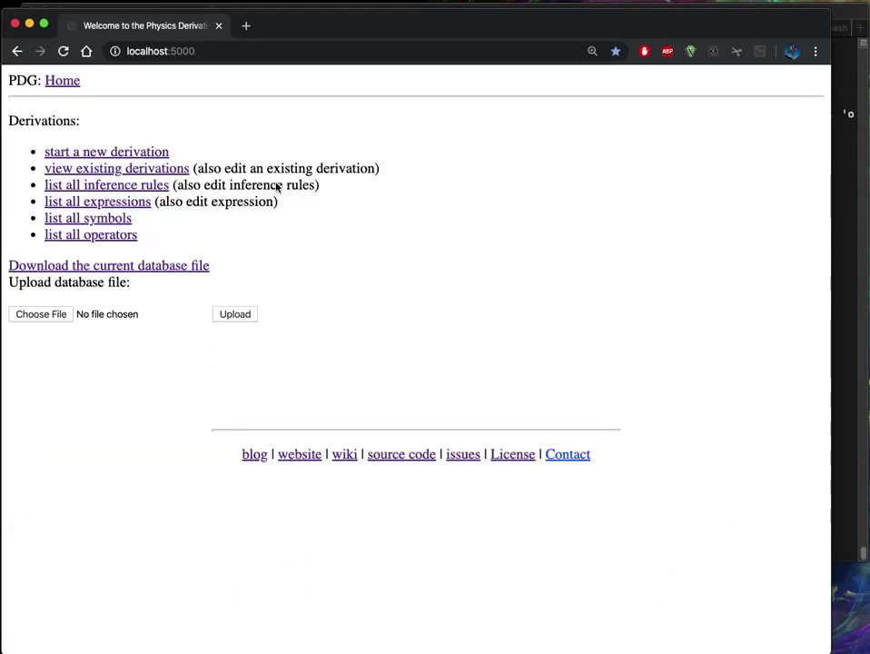